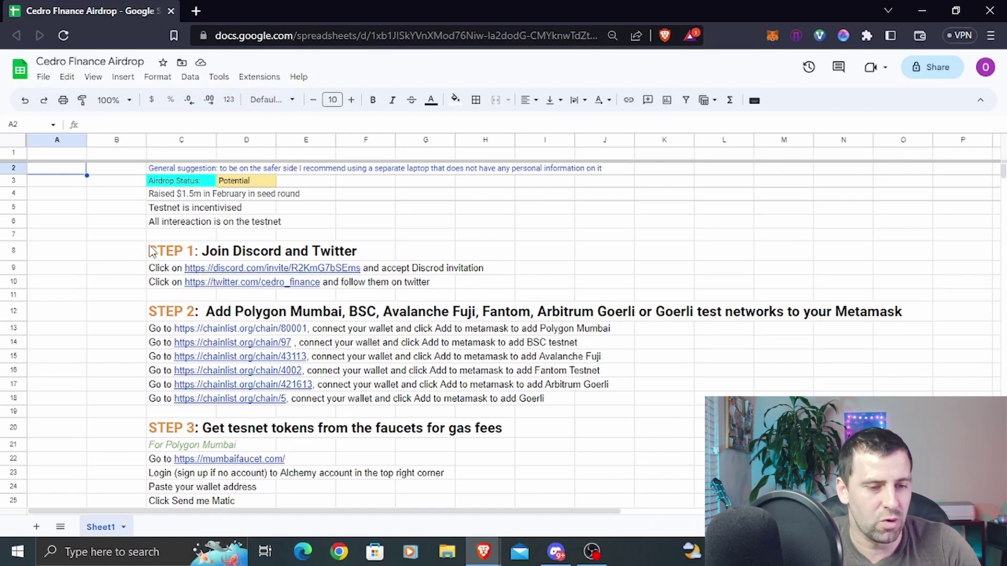
Review the Step 1 Discord and Twitter links and the Step 2 network instructions
left_click(164, 268)
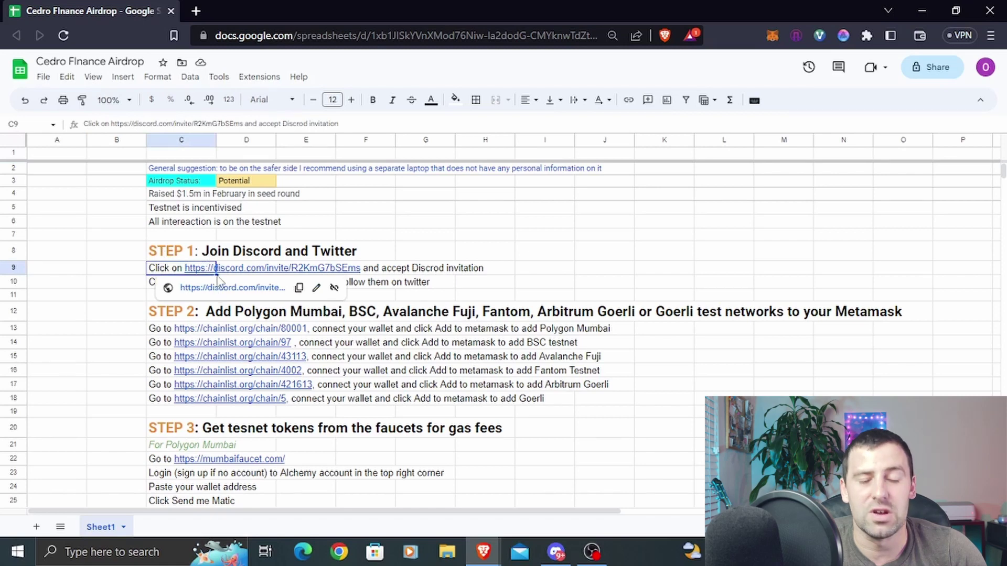
left_click(152, 283)
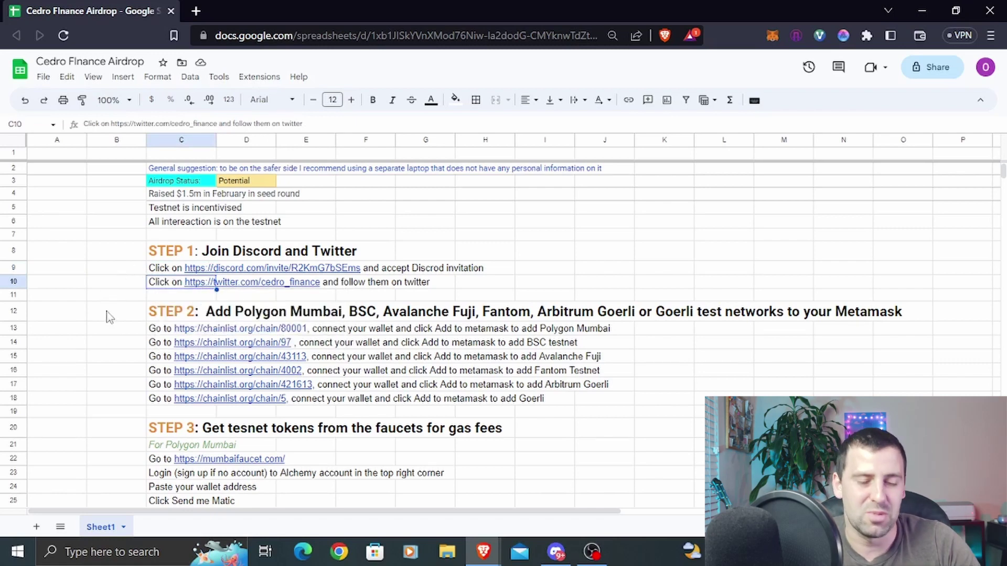
left_click(165, 314)
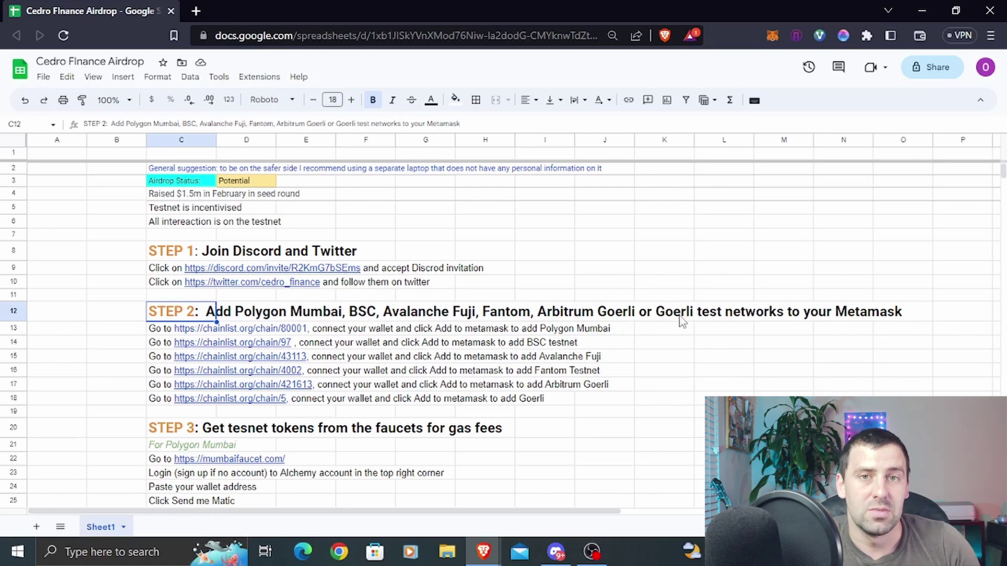
Open the Avalanche Fuji Testnet page at chainlist.org/chain/43113 from the guide
key("Down")
key("Down")
key("Down")
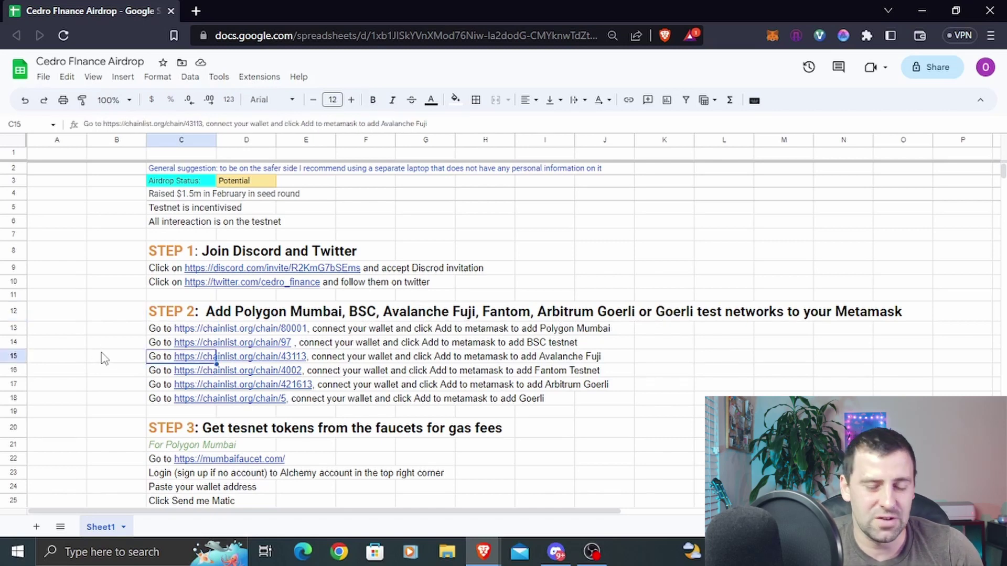
mouse_move(184, 360)
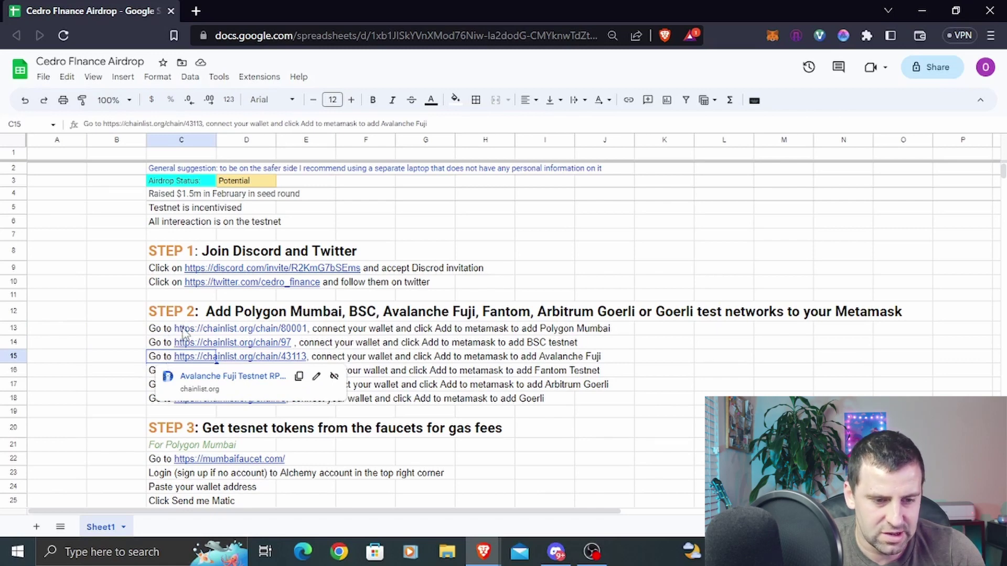
left_click(212, 377)
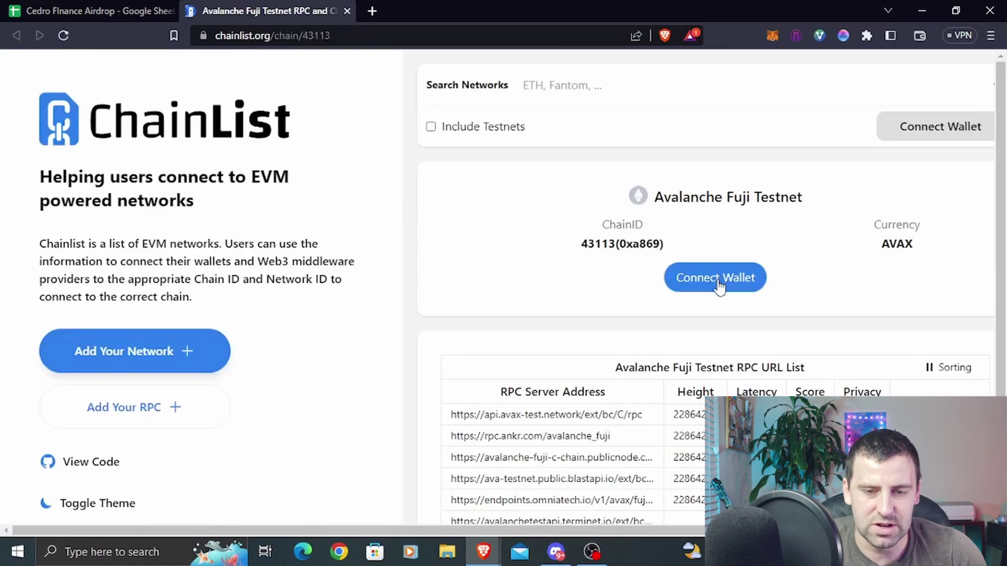
Connect and approve MetaMask on ChainList's Fuji Testnet page, then return to the guide sheet
left_click(718, 285)
left_click(955, 416)
left_click(956, 414)
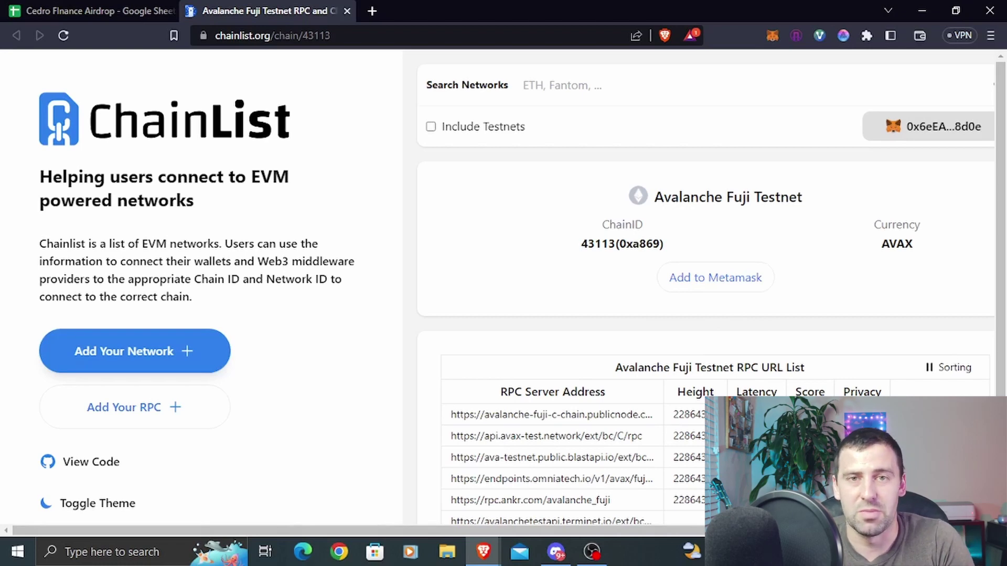
key("ctrl+shift+Tab")
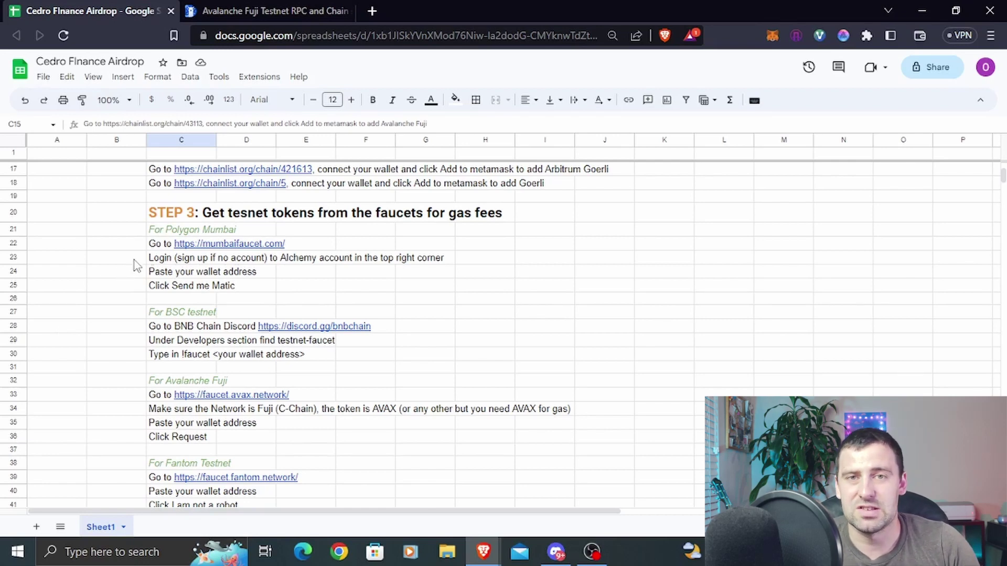
Open faucet.avax.network in a new tab from the Step 3 link in C33
scroll(141, 268, "down", 1)
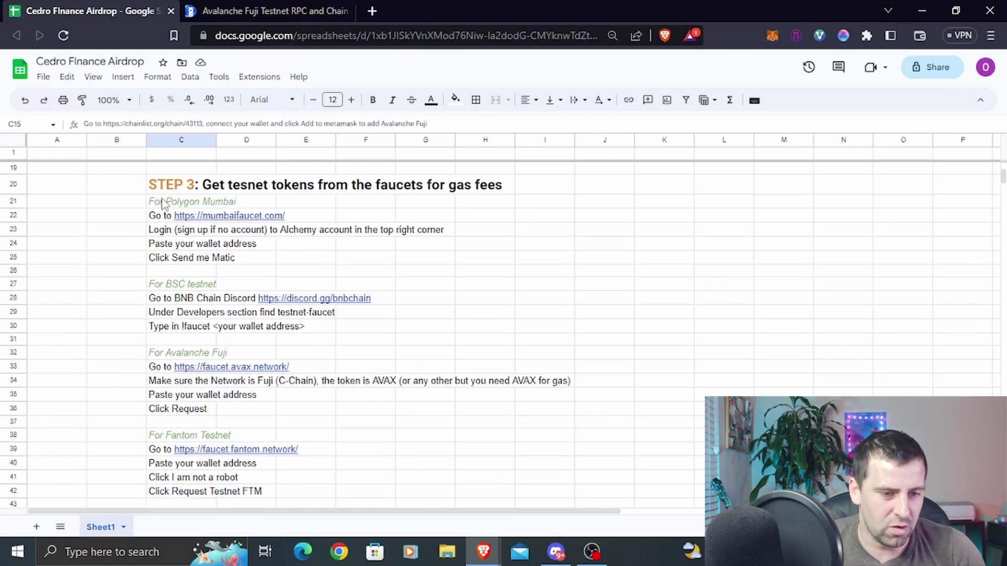
scroll(142, 351, "down", 5)
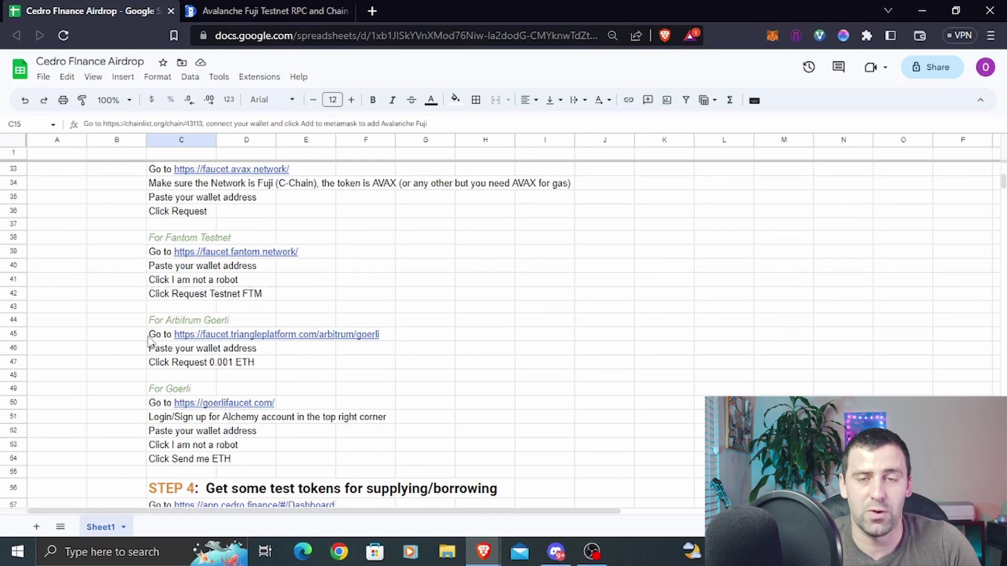
scroll(167, 304, "up", 2)
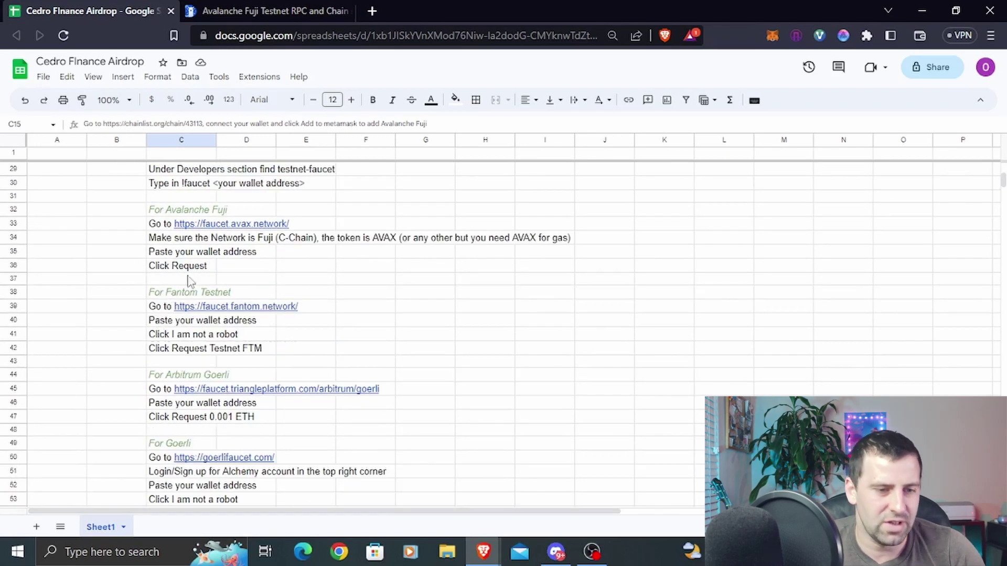
mouse_move(161, 226)
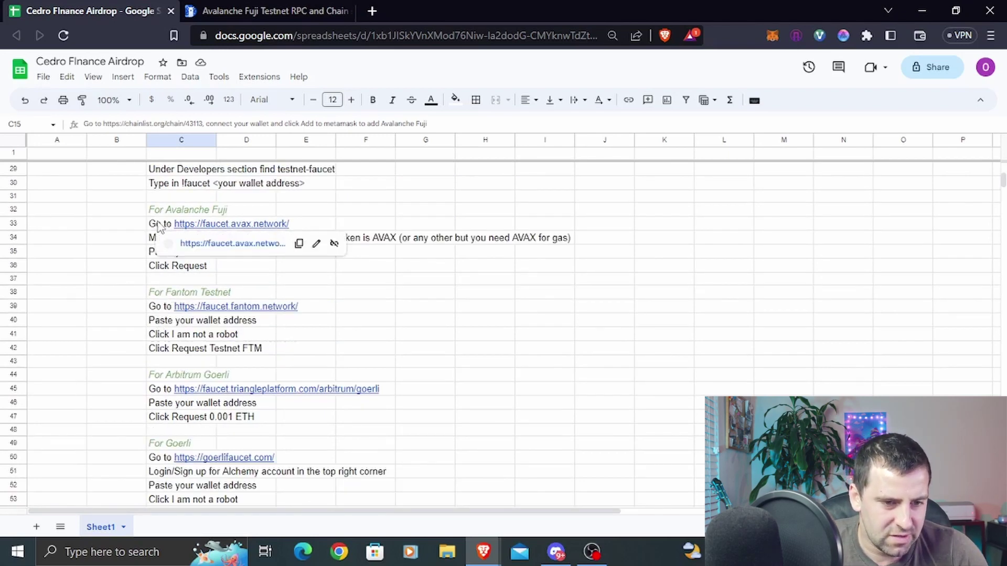
left_click(233, 244)
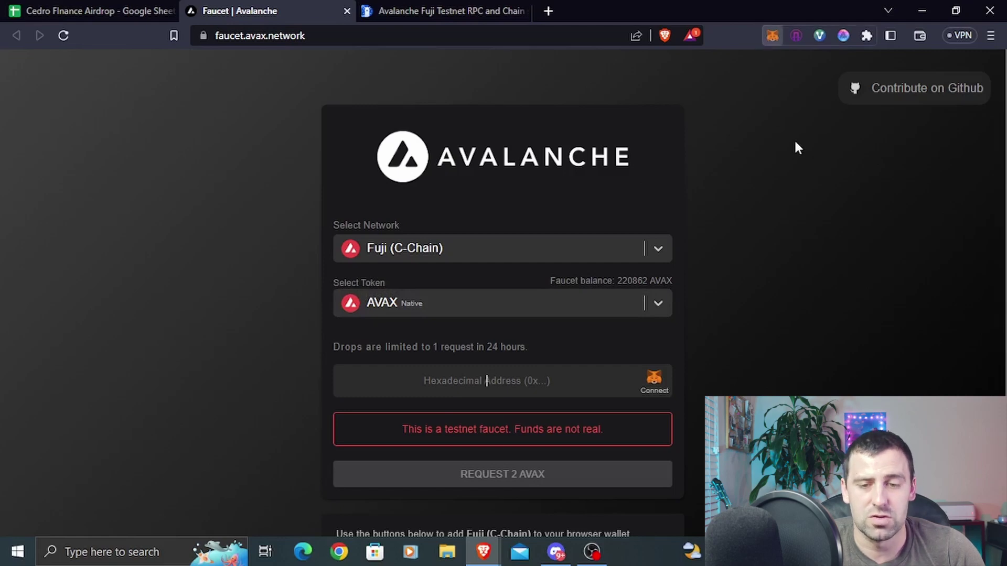
Paste the MetaMask wallet address into the faucet and request 2 test AVAX
left_click(781, 38)
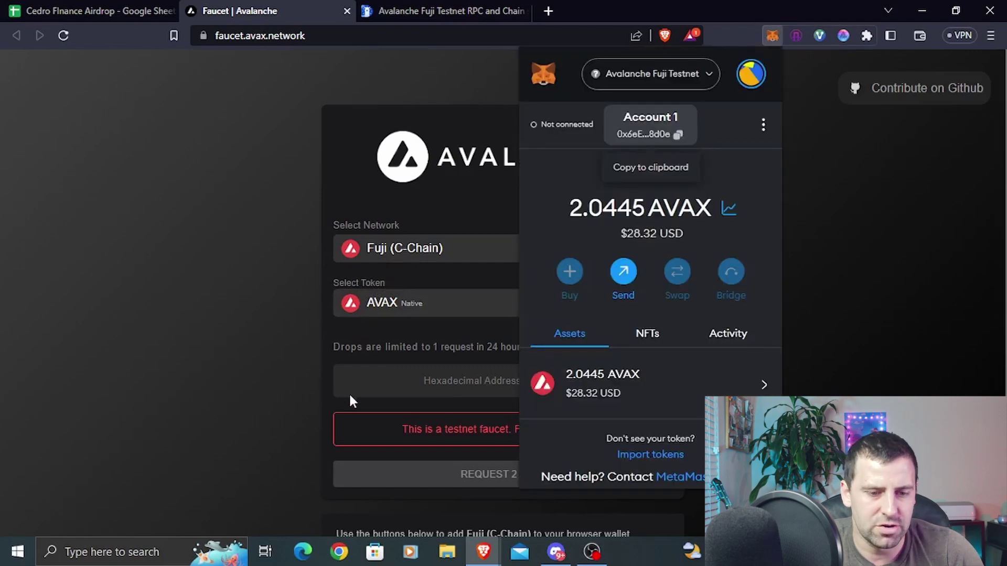
left_click(390, 376)
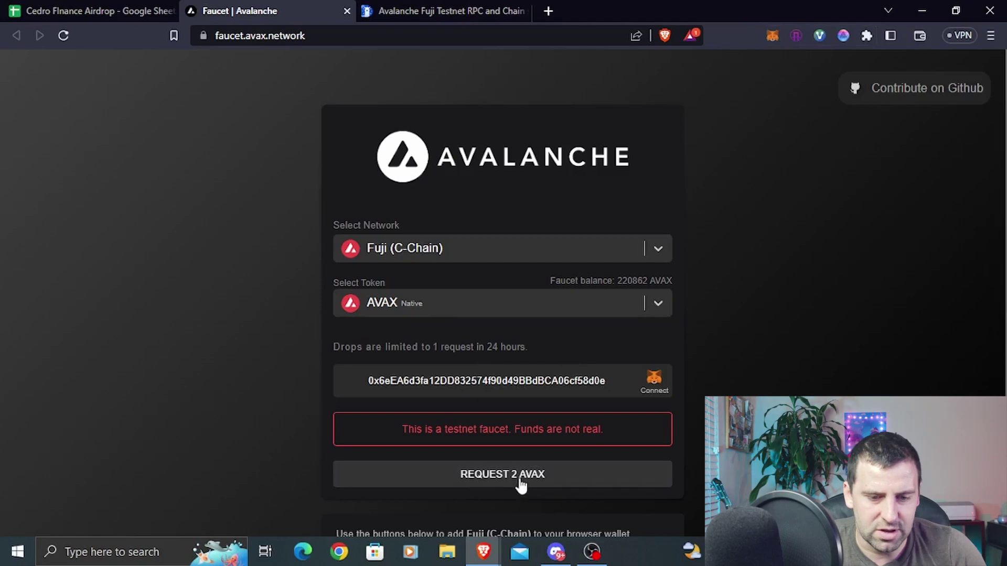
left_click(520, 482)
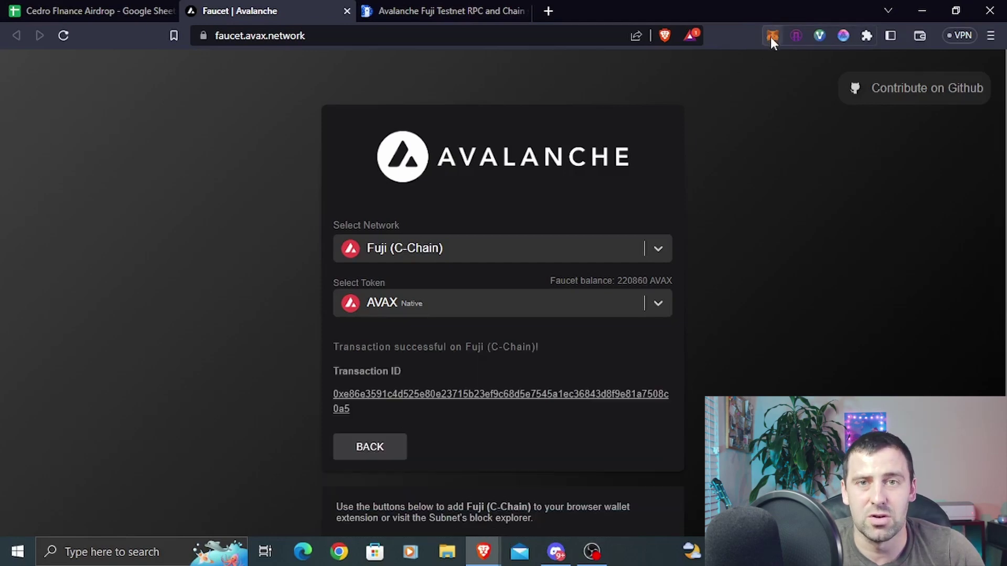
Open the app.cedro.finance dashboard link from Step 4 of the guide
left_click(94, 10)
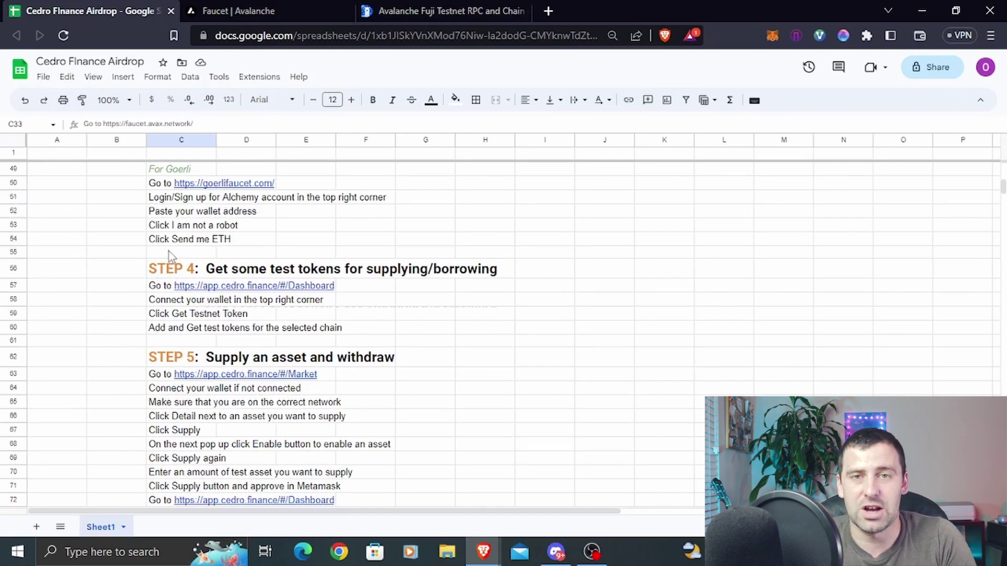
left_click(194, 285)
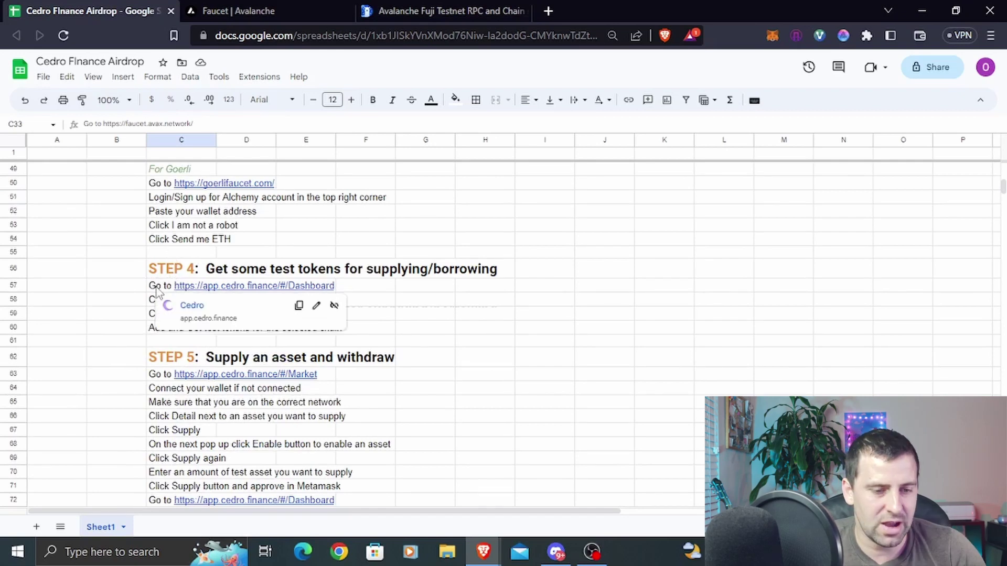
left_click(198, 306)
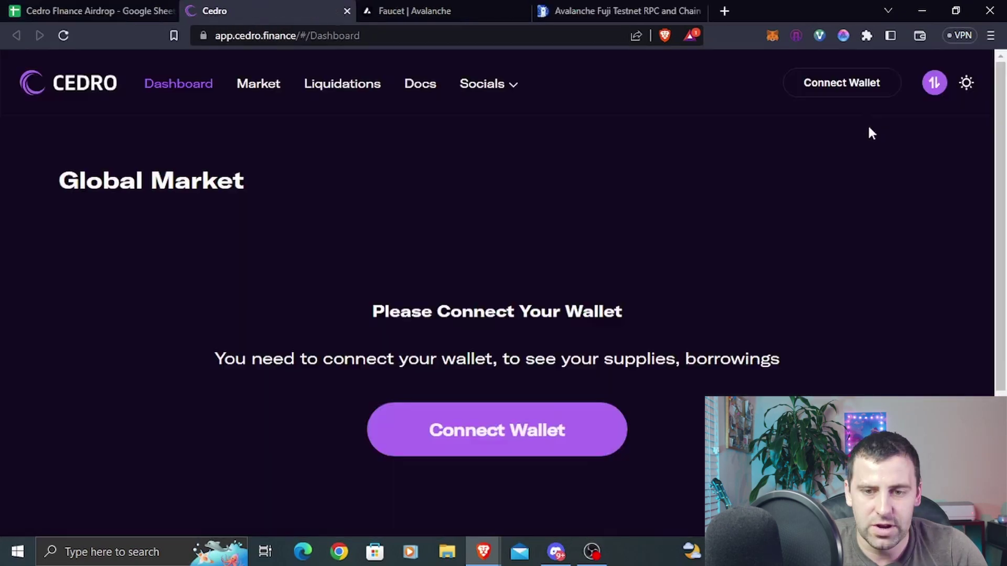
Connect the MetaMask wallet to the Cedro Finance dashboard and approve it
left_click(836, 84)
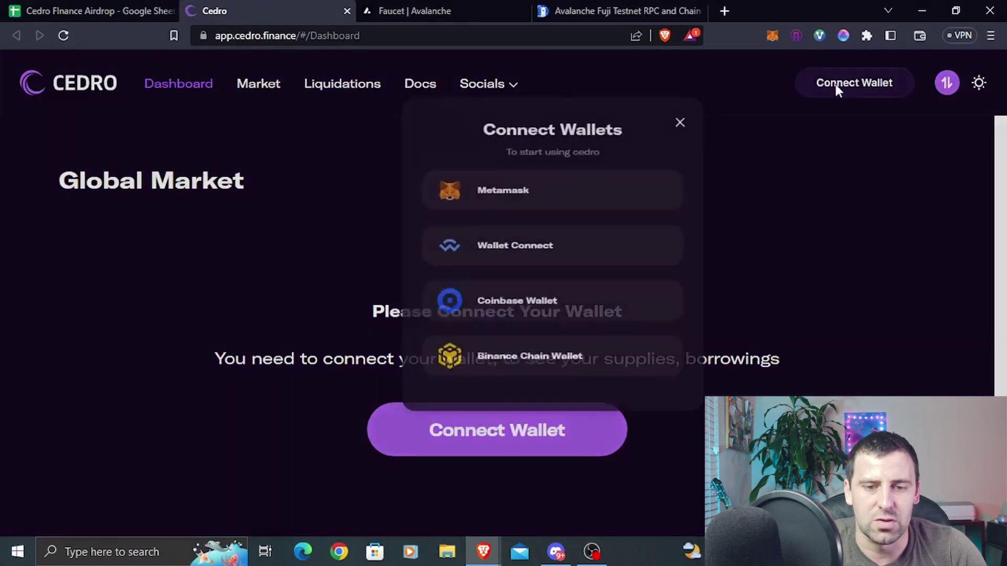
left_click(472, 229)
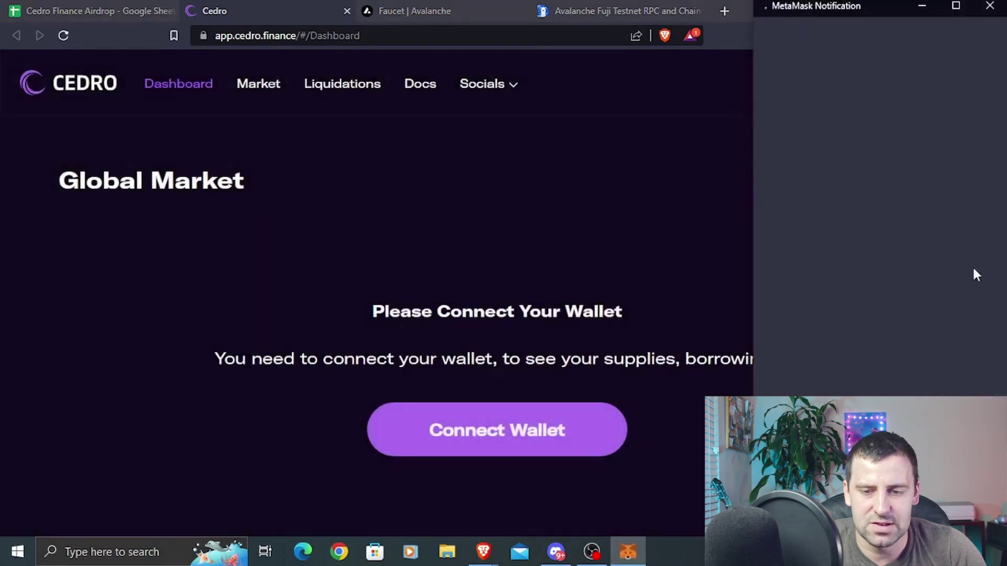
left_click(964, 420)
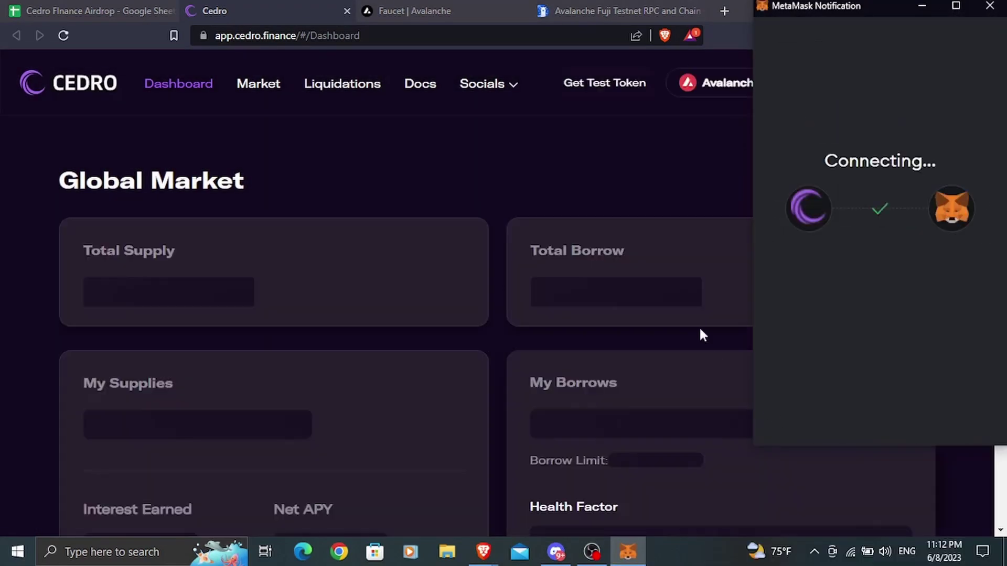
Open Get Test Token and browse the Test Token and Test Token (Gas) lists
left_click(598, 83)
scroll(526, 408, "down", 1)
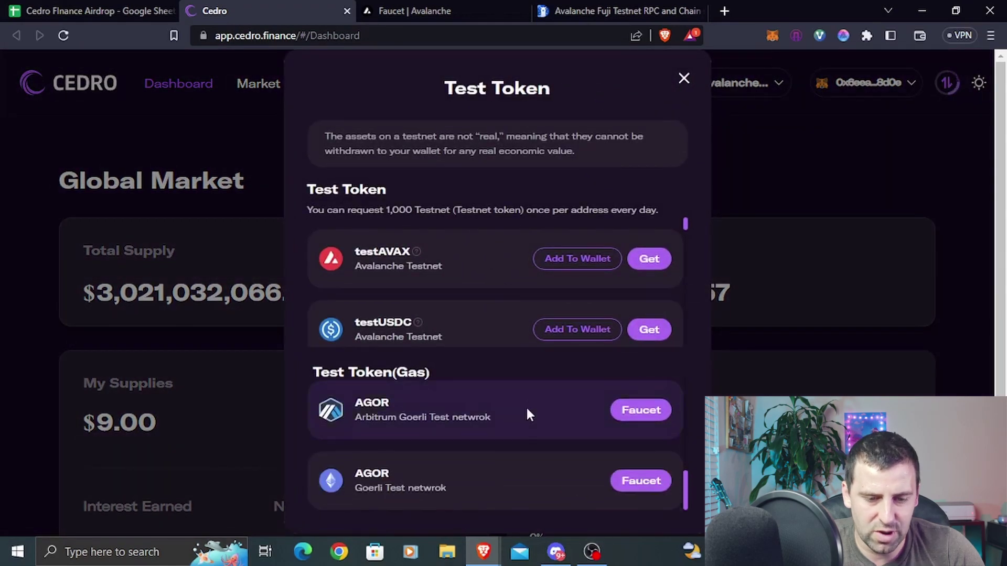
scroll(527, 417, "up", 3)
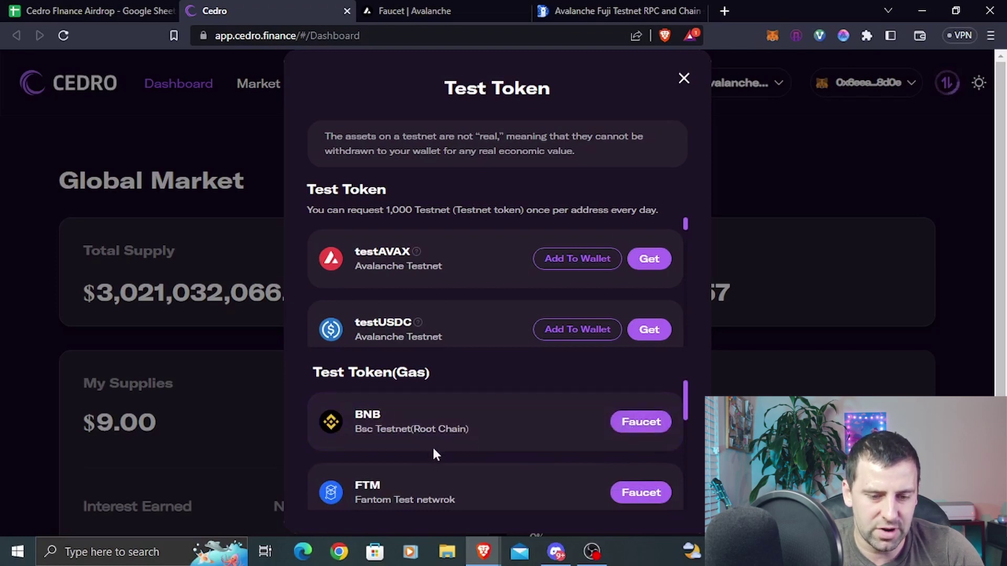
scroll(432, 451, "down", 4)
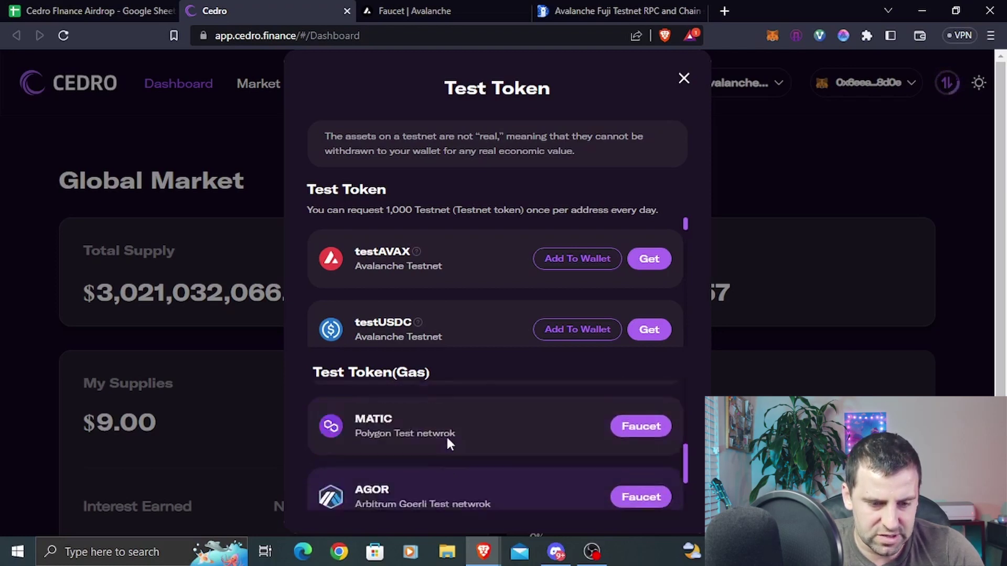
scroll(460, 436, "up", 4)
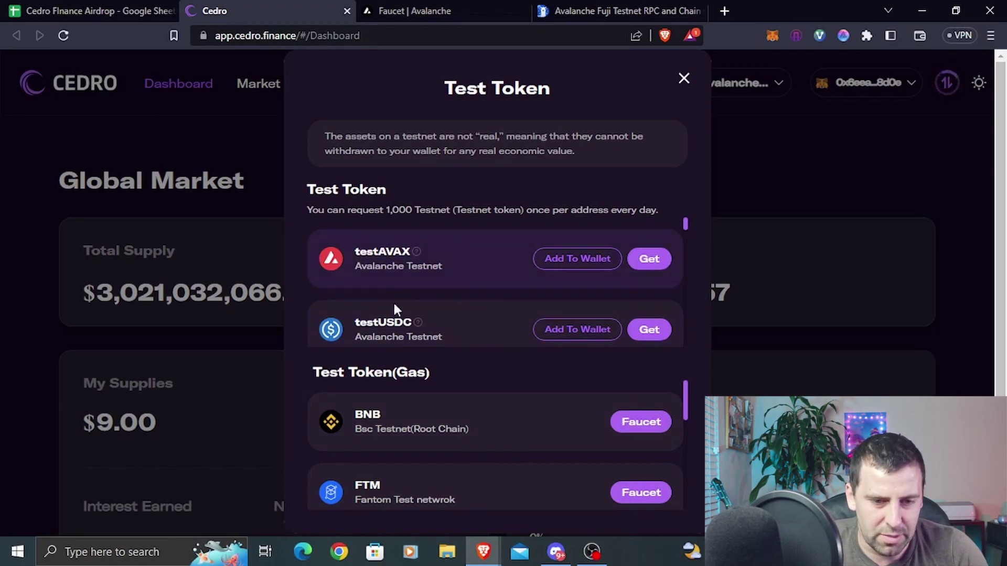
scroll(491, 280, "down", 3)
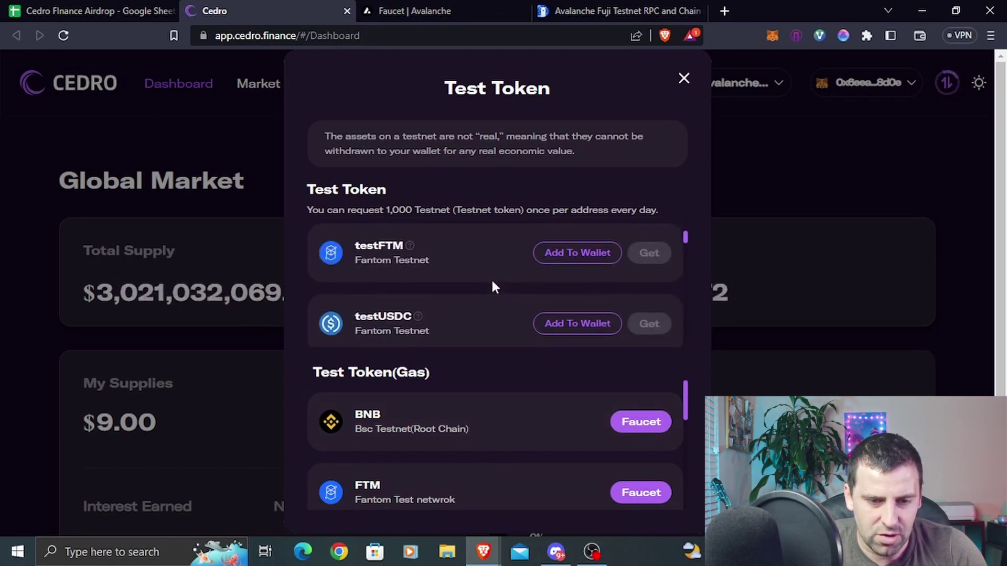
scroll(420, 268, "down", 3)
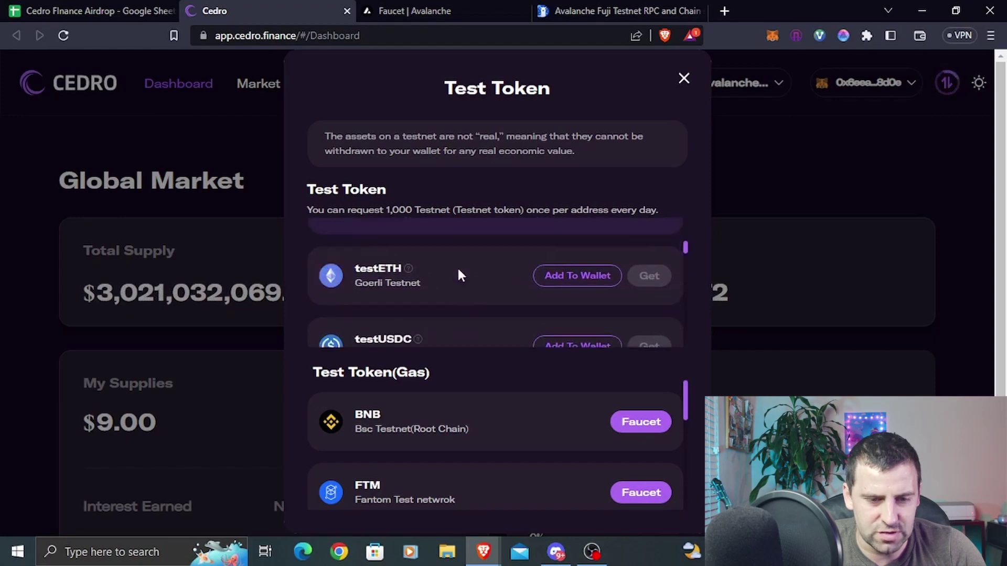
scroll(409, 286, "down", 1)
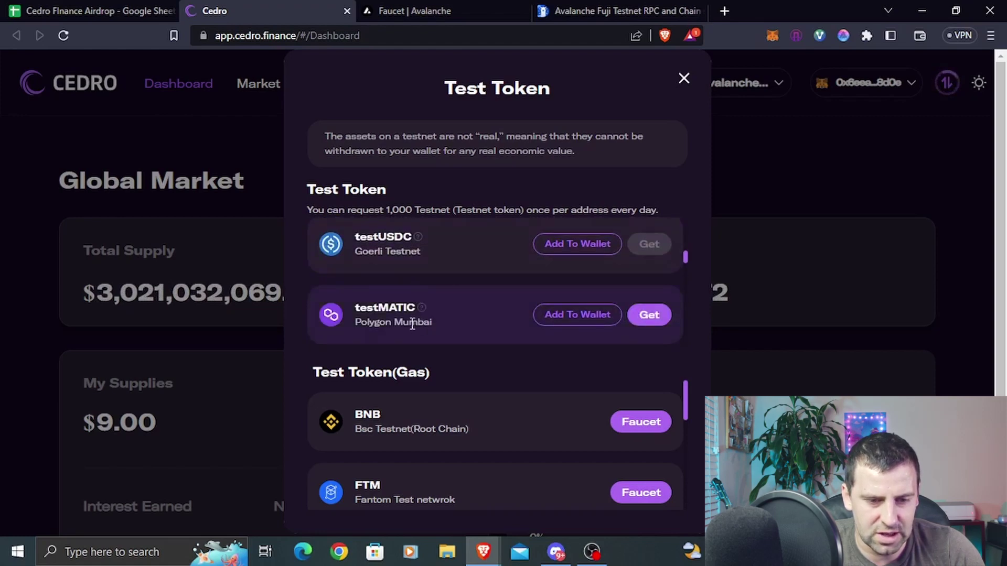
scroll(465, 308, "up", 1)
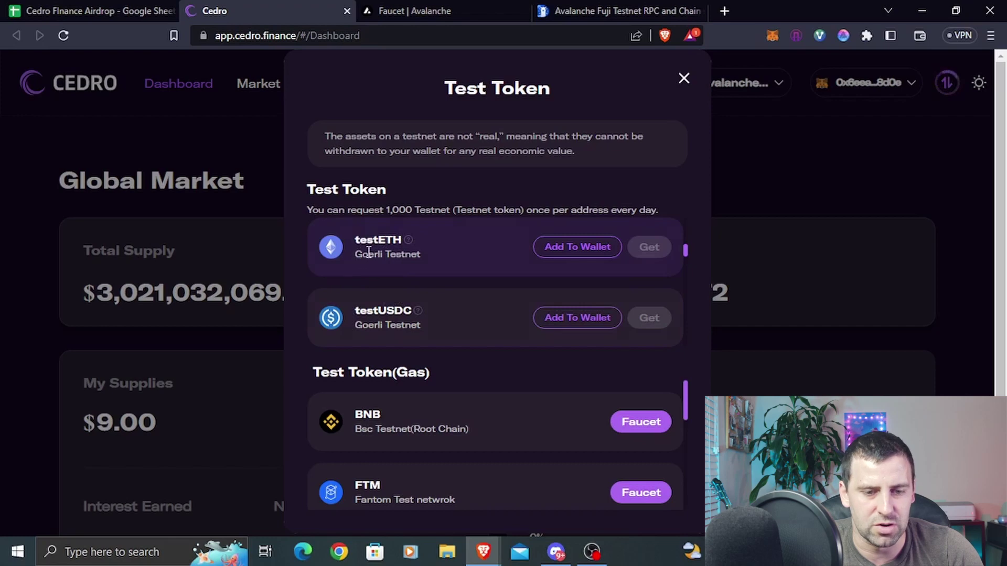
scroll(397, 283, "up", 1)
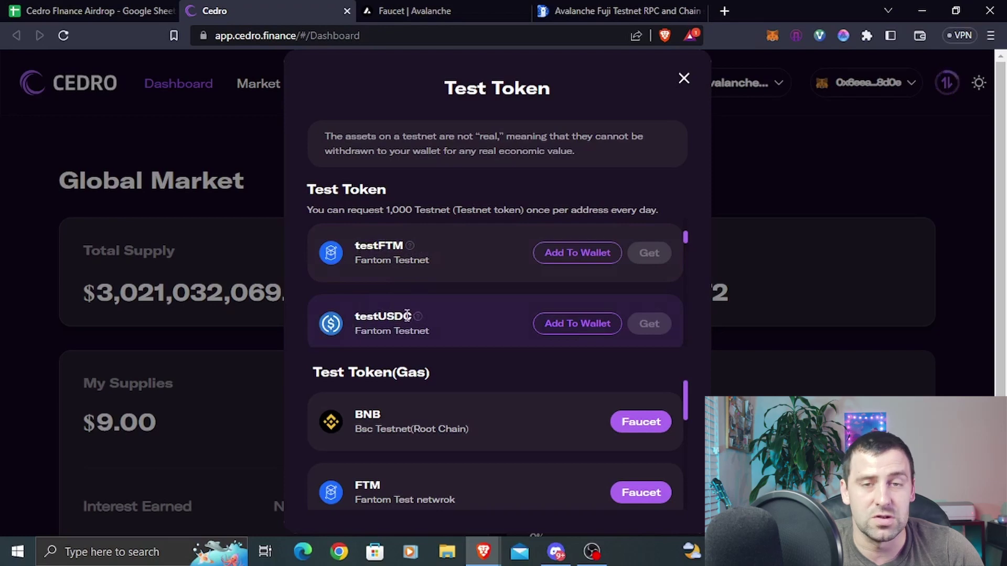
scroll(438, 307, "up", 1)
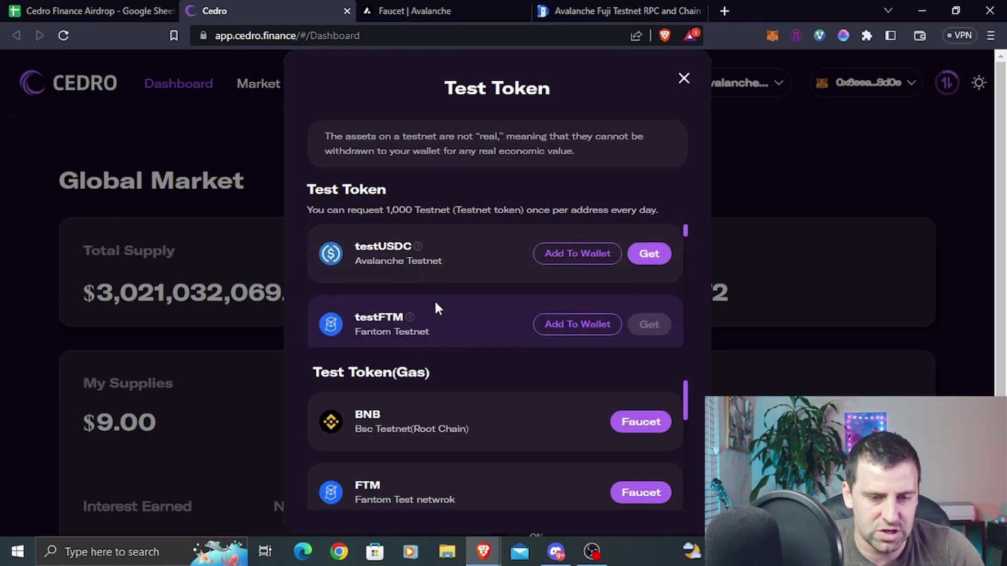
scroll(495, 273, "up", 1)
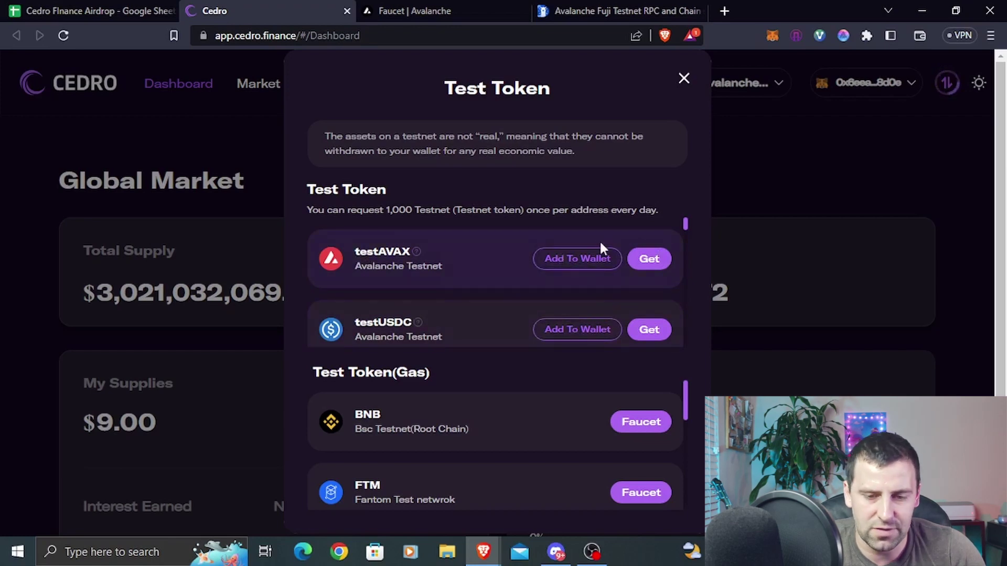
Add testAVAX and testUSDC to MetaMask, then close the Test Token window
left_click(590, 265)
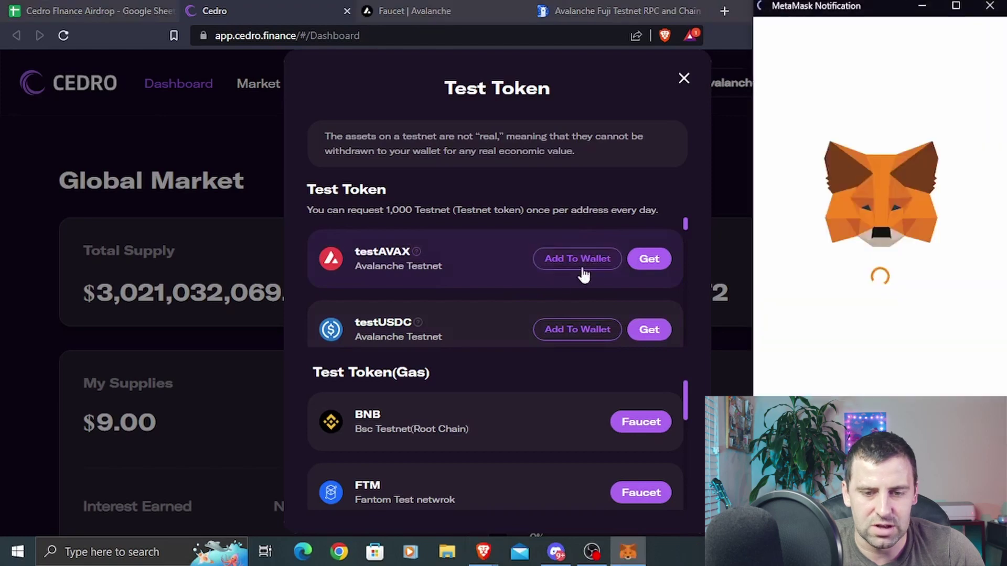
left_click(968, 423)
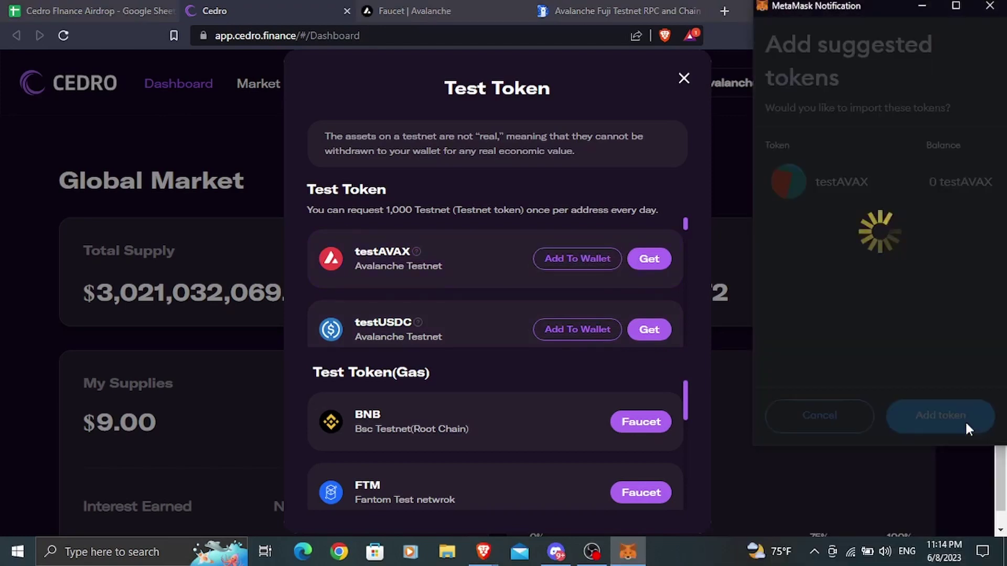
left_click(578, 331)
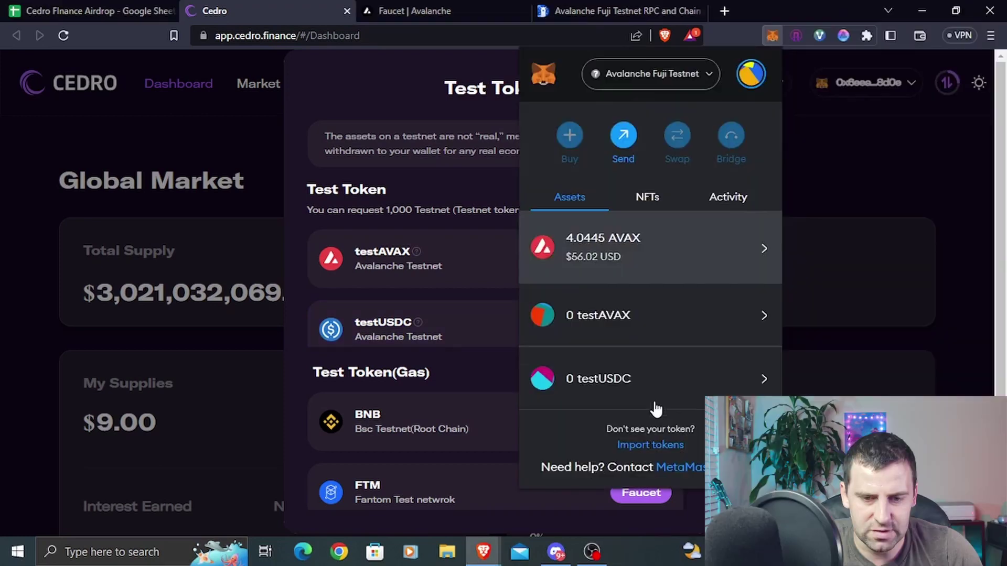
scroll(652, 411, "up", 3)
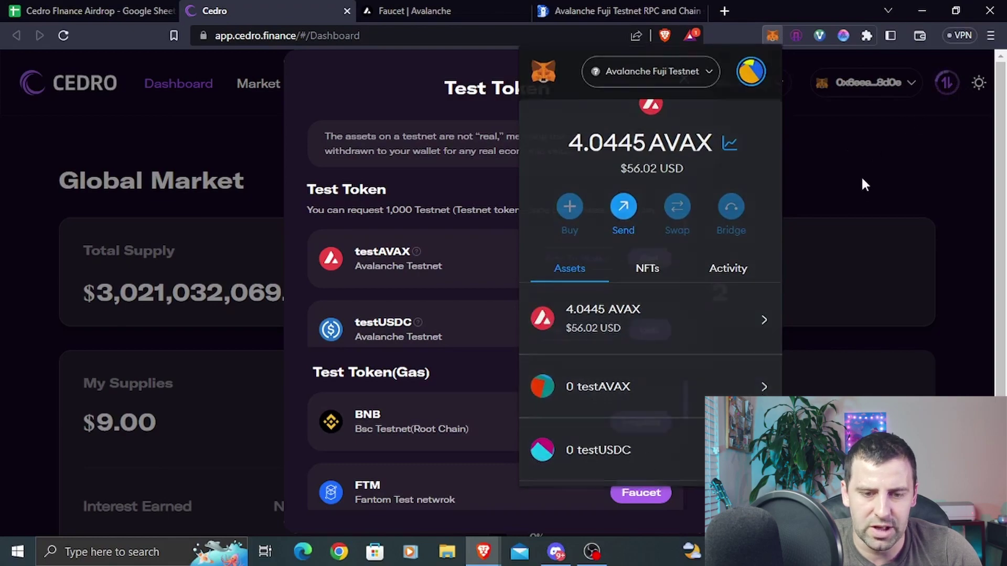
left_click(681, 79)
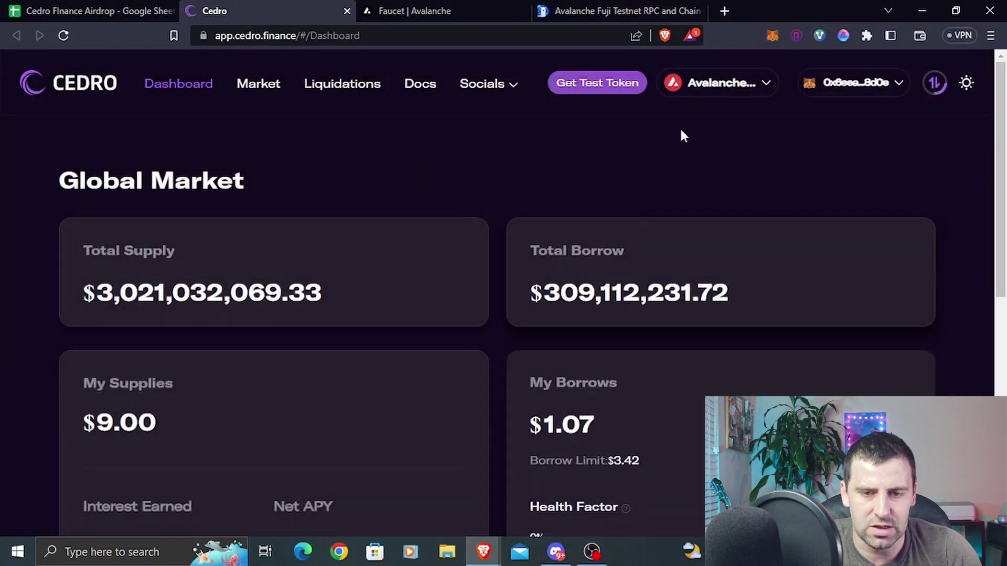
Claim the daily testAVAX and testUSDC tokens, confirming each transaction in MetaMask
left_click(603, 83)
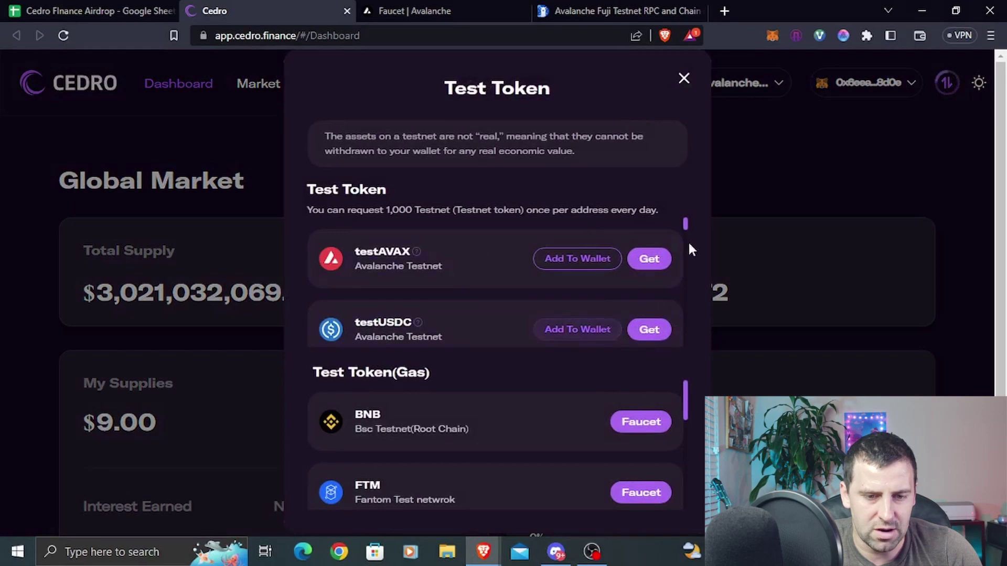
left_click(650, 259)
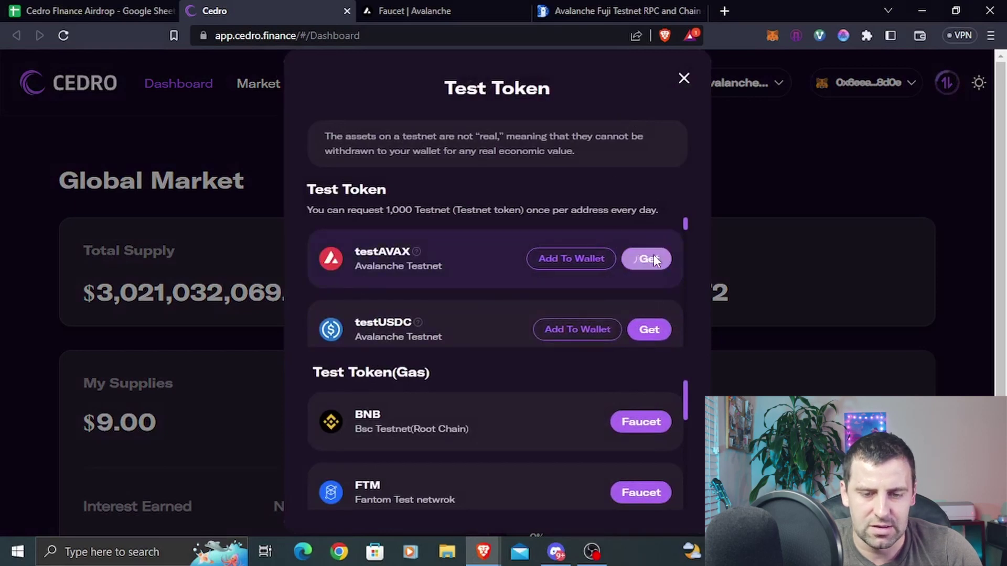
left_click(934, 414)
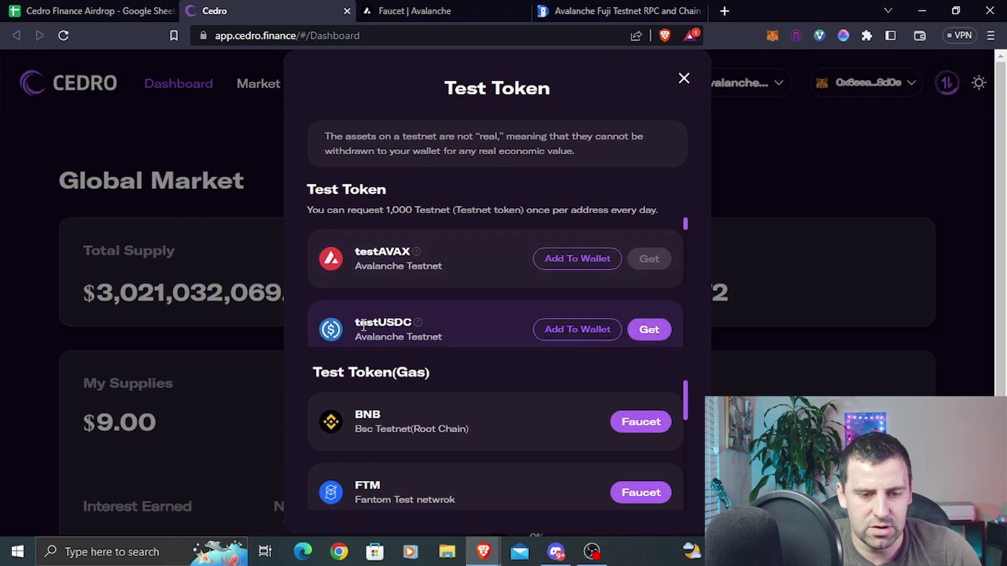
left_click(653, 330)
left_click(931, 429)
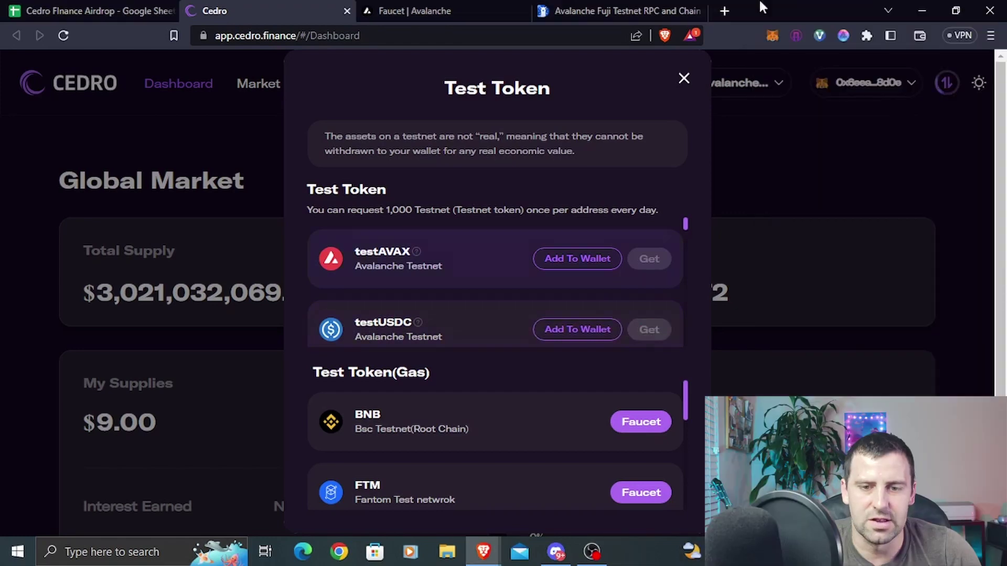
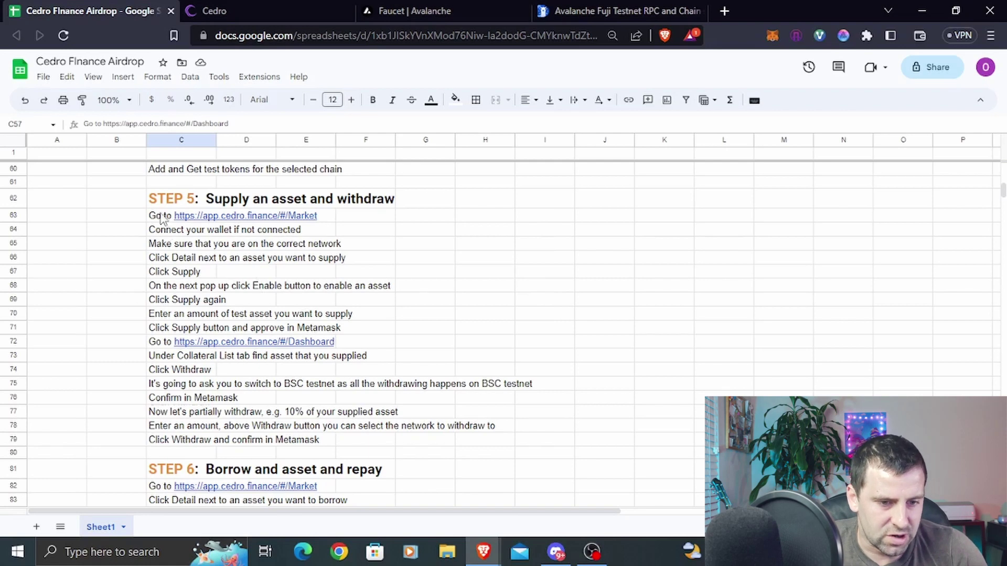
Leave the guide's Step 5 for the Cedro dashboard showing $9.00 supplied and $1.07 borrowed
mouse_move(169, 219)
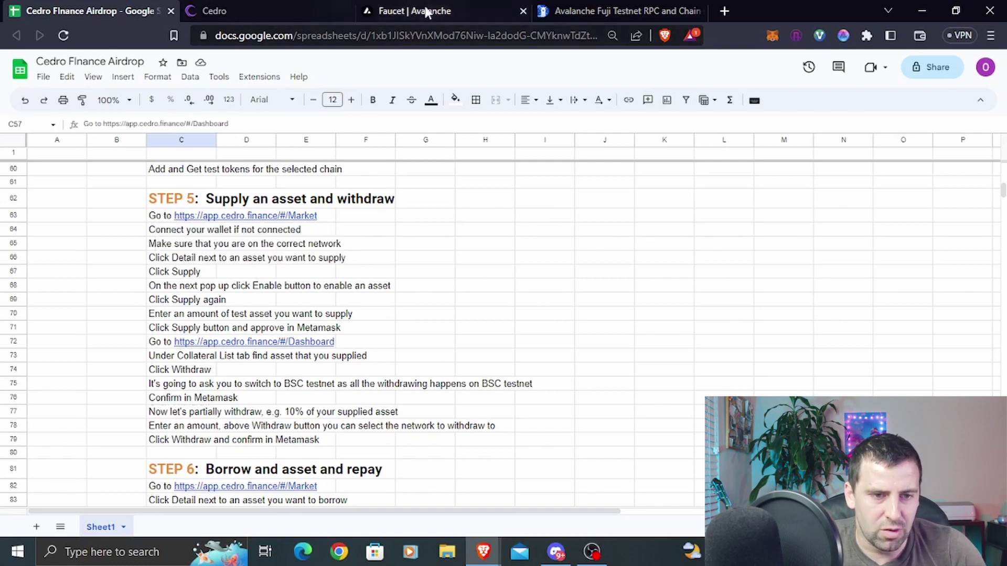
left_click(280, 11)
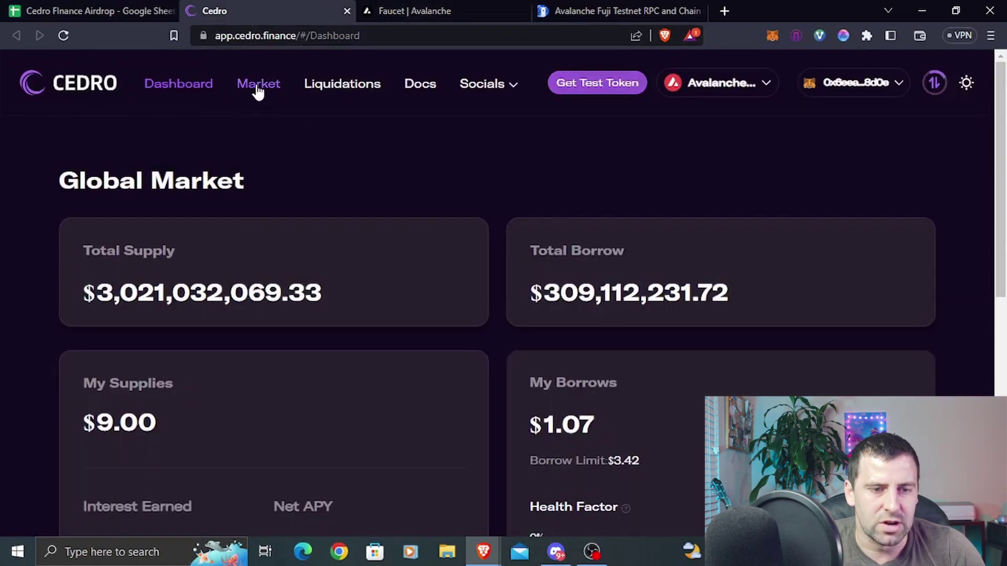
Check the wallet network, then open testAVAX details from Market Overview and start a supply
left_click(258, 90)
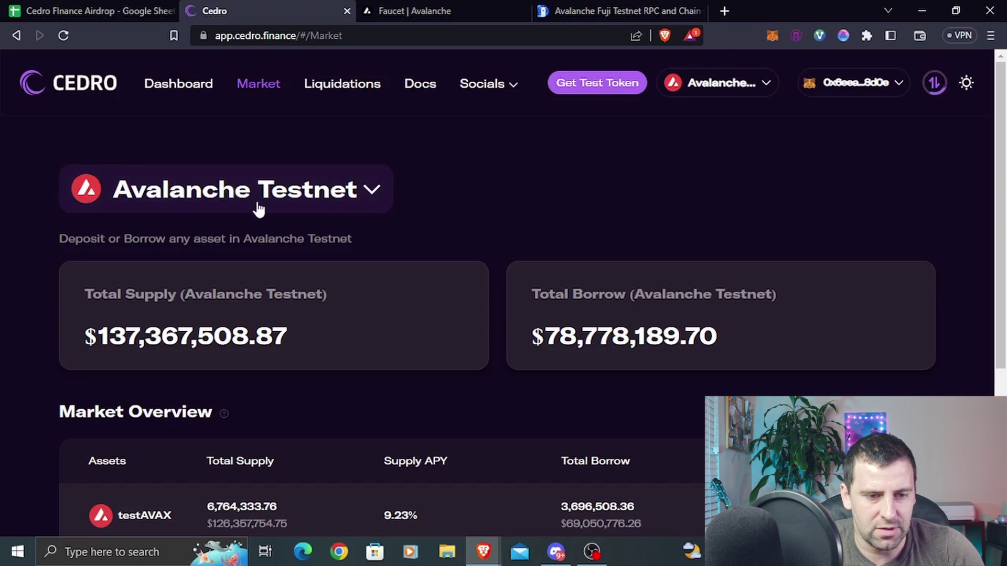
left_click(773, 37)
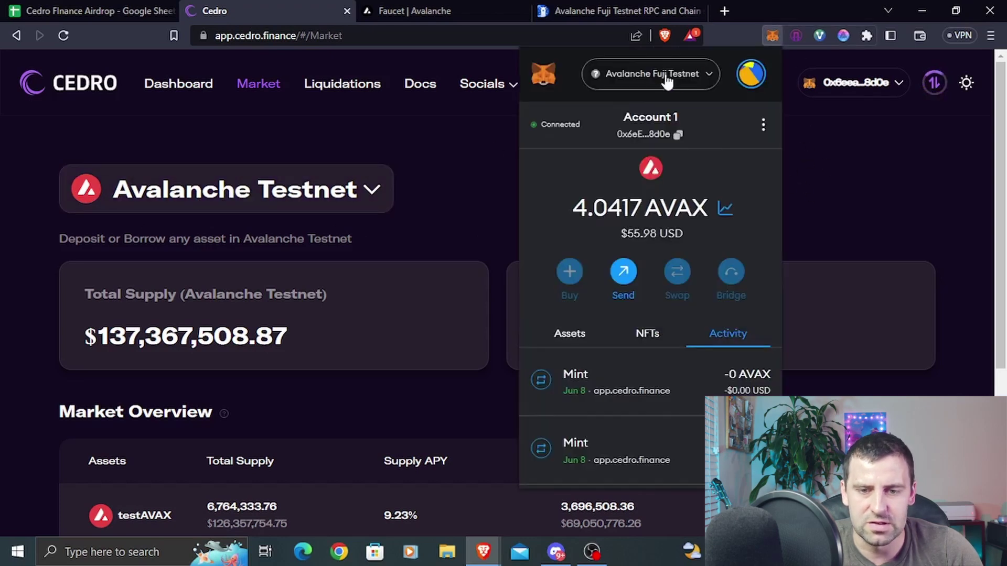
left_click(495, 239)
scroll(495, 238, "down", 5)
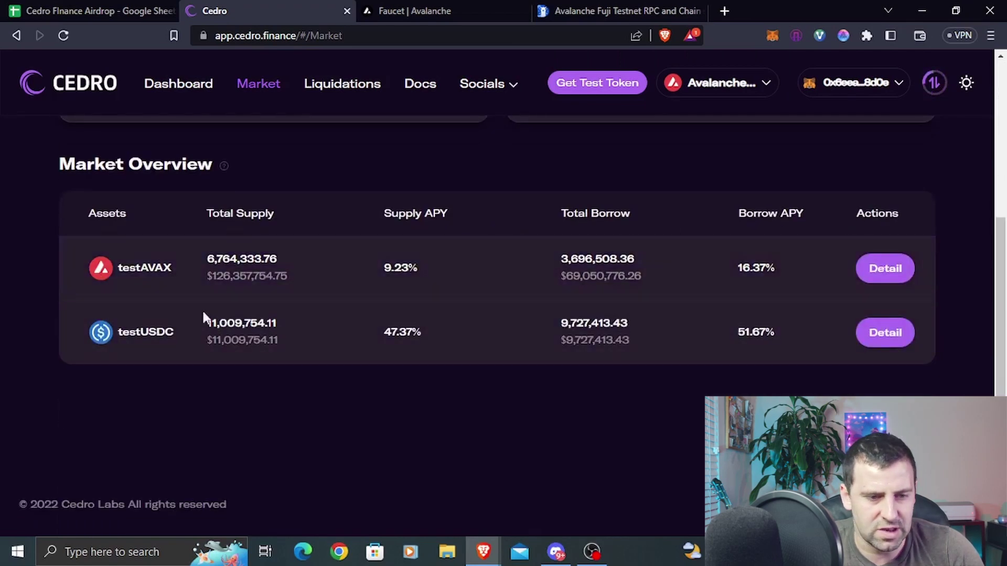
left_click(888, 271)
left_click(800, 250)
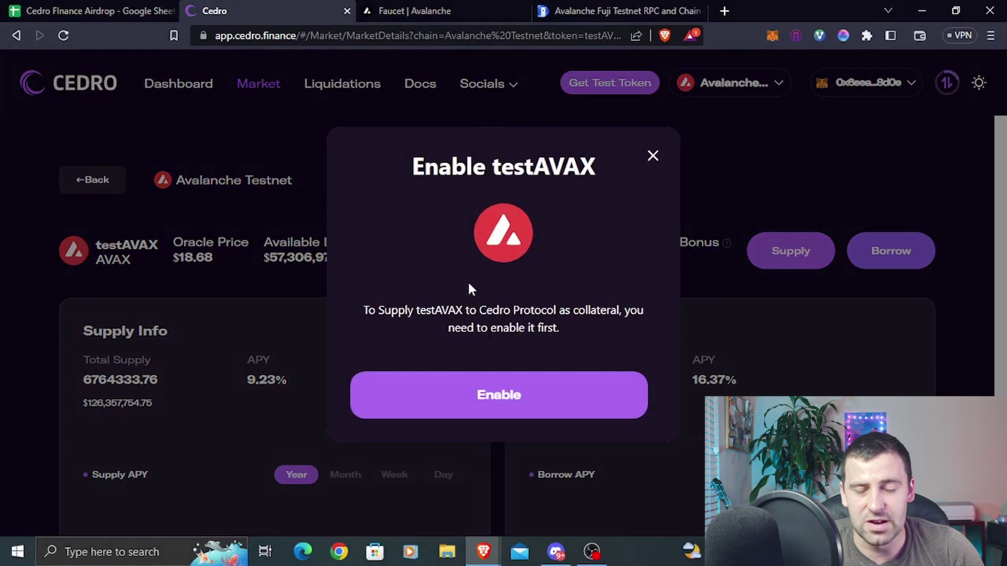
Enable testAVAX by approving its spending cap in MetaMask
left_click(511, 399)
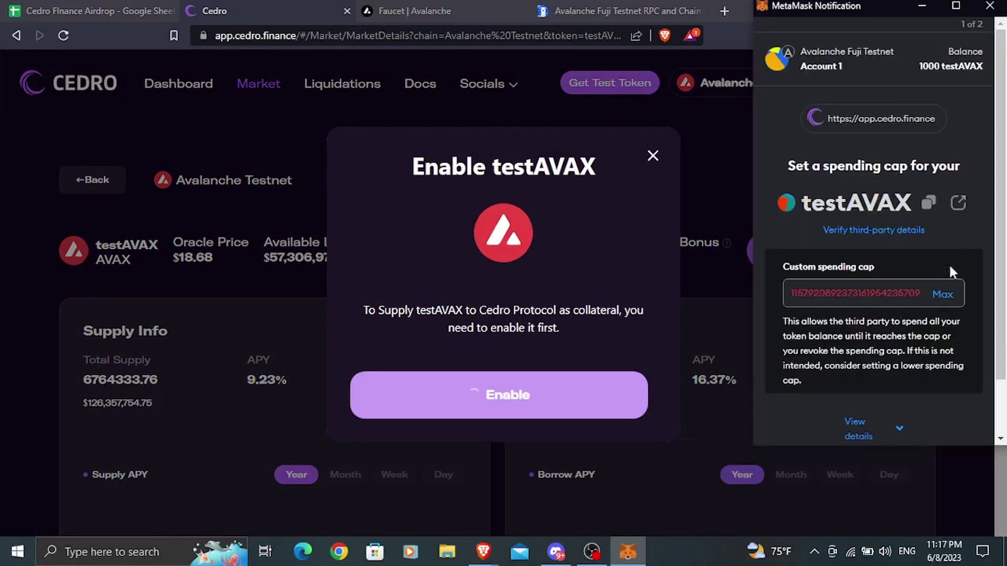
scroll(916, 372, "down", 3)
left_click(937, 417)
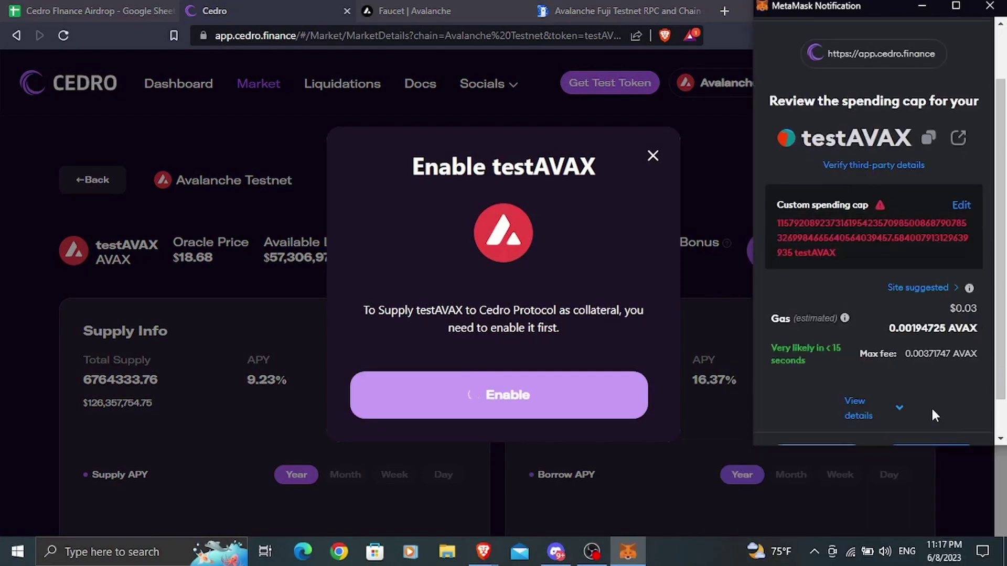
scroll(930, 407, "down", 3)
left_click(938, 417)
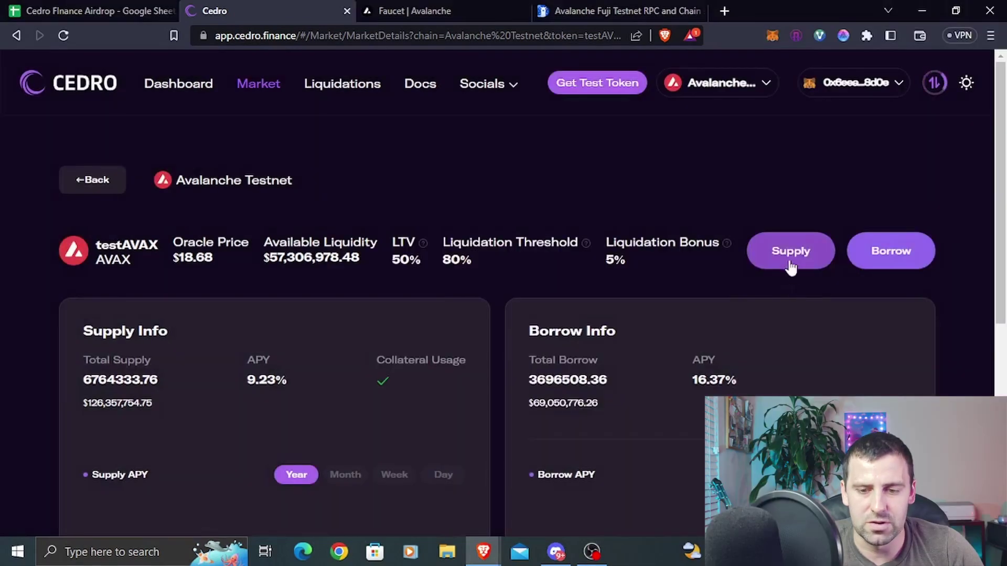
Supply 10 testAVAX and confirm the transaction in the wallet
left_click(788, 257)
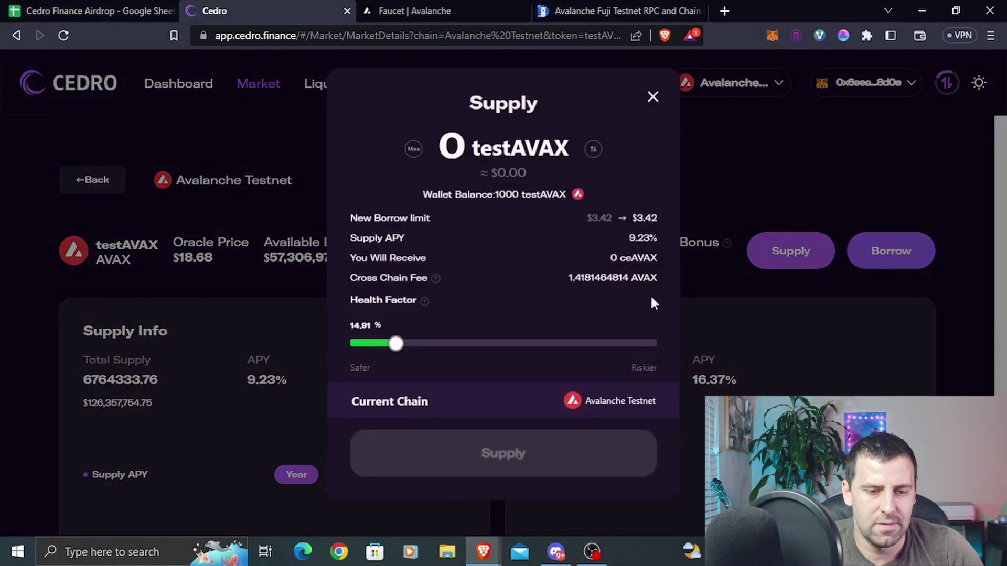
left_click(450, 147)
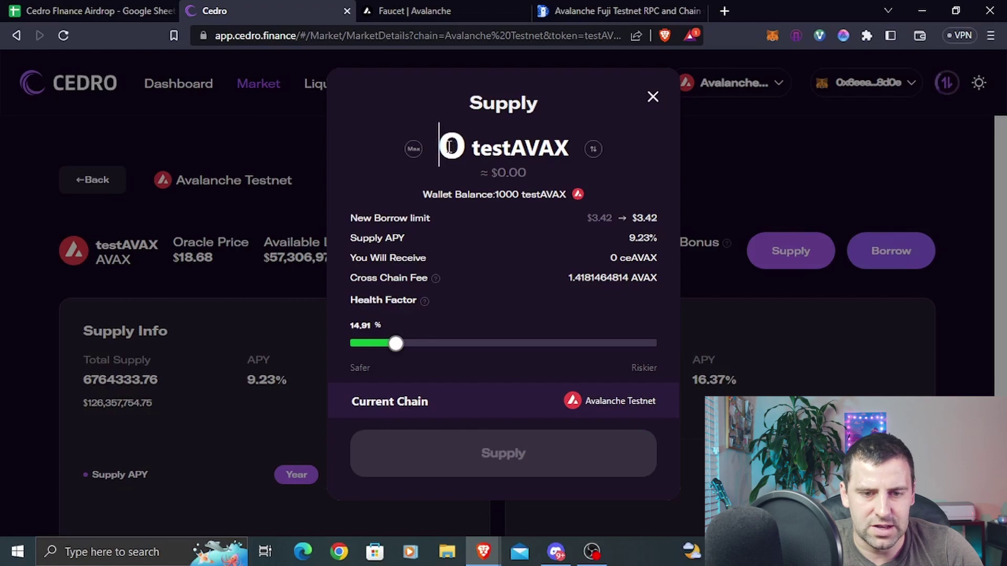
type("1")
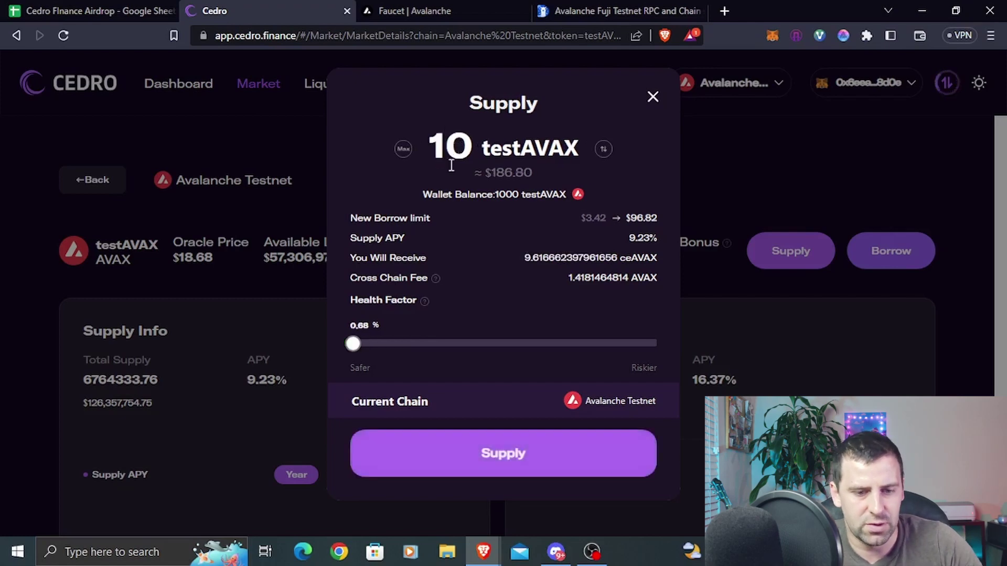
left_click(522, 466)
left_click(939, 420)
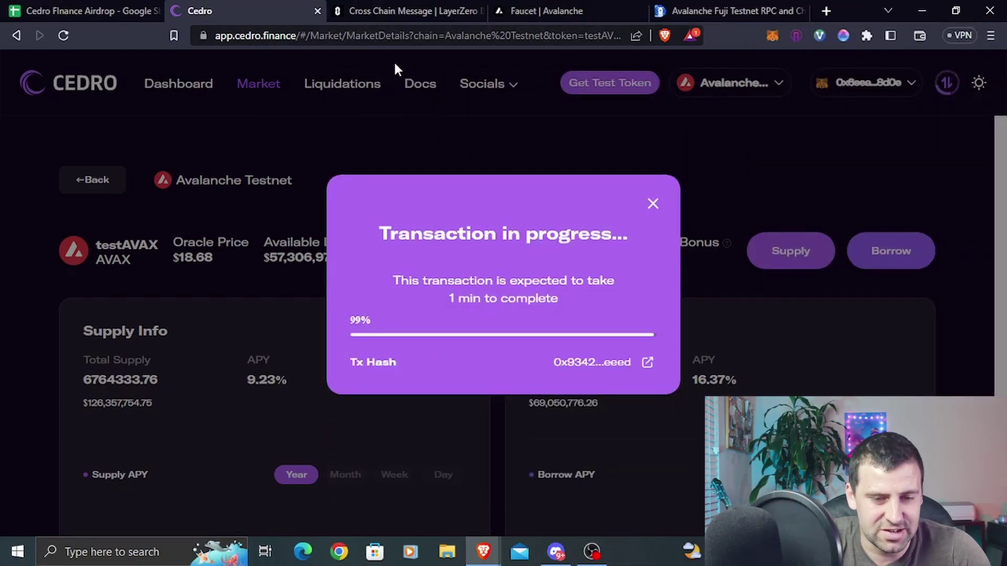
Confirm on LayerZero Scan that the supply's cross-chain message is still pending, then return to Cedro
left_click(424, 6)
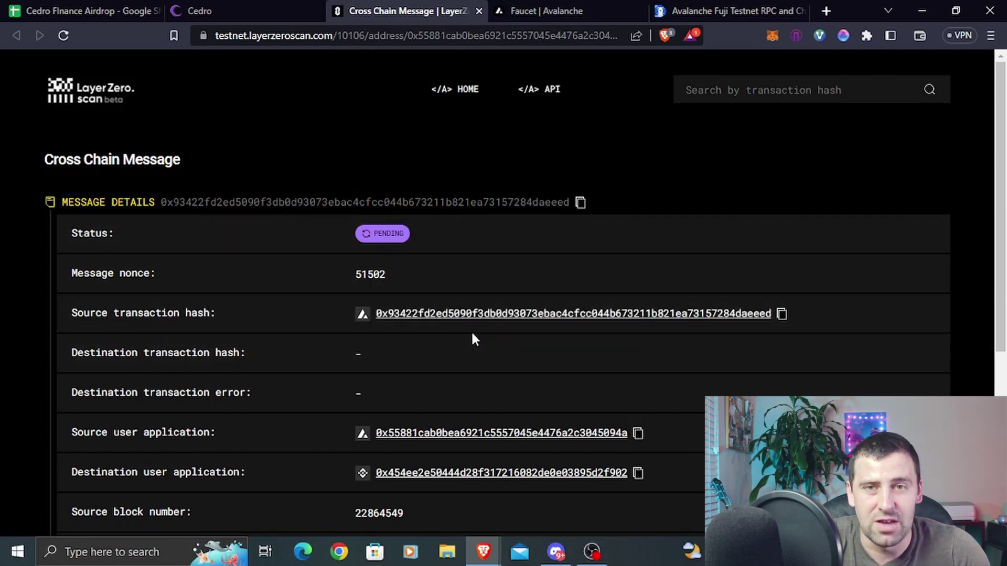
left_click(63, 35)
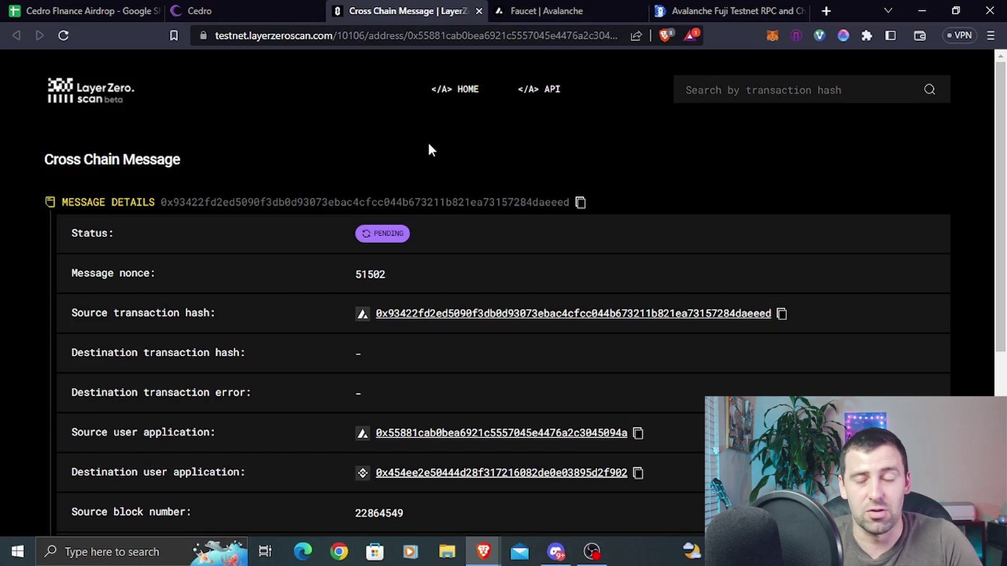
key("ctrl+shift+Tab")
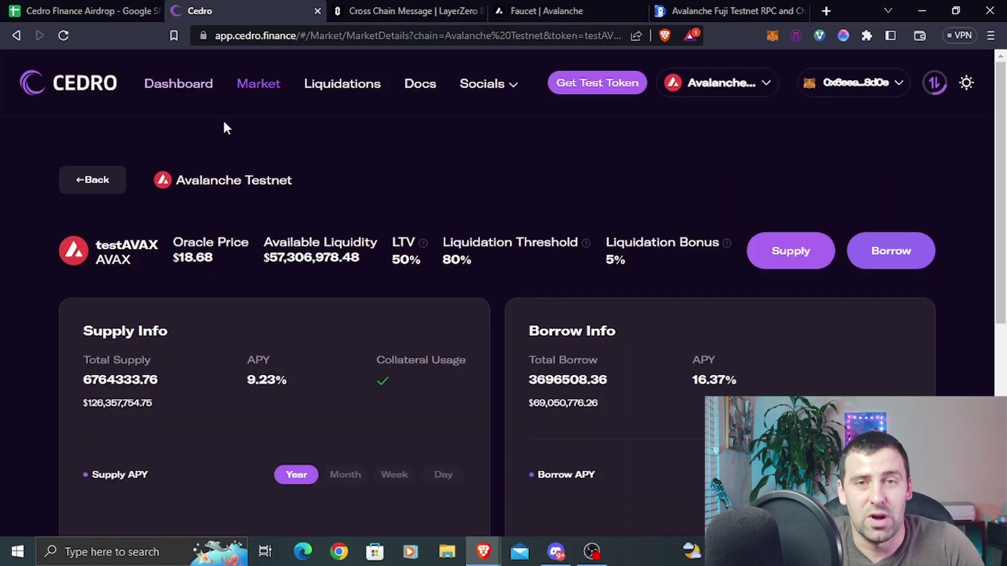
Start withdrawing the 9.0004 testUSDC collateral from the dashboard's Collateral List
left_click(183, 88)
scroll(402, 257, "down", 8)
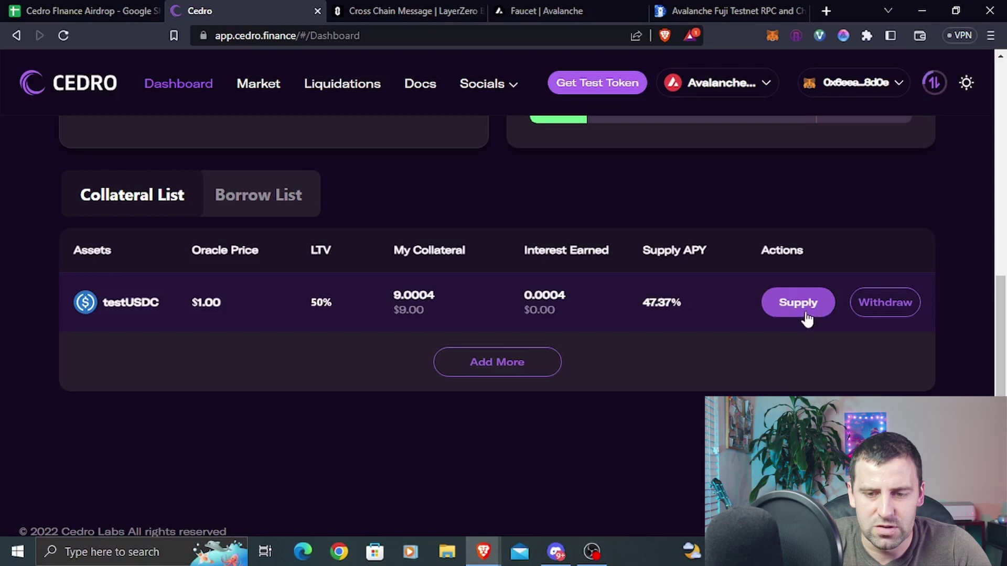
left_click(887, 307)
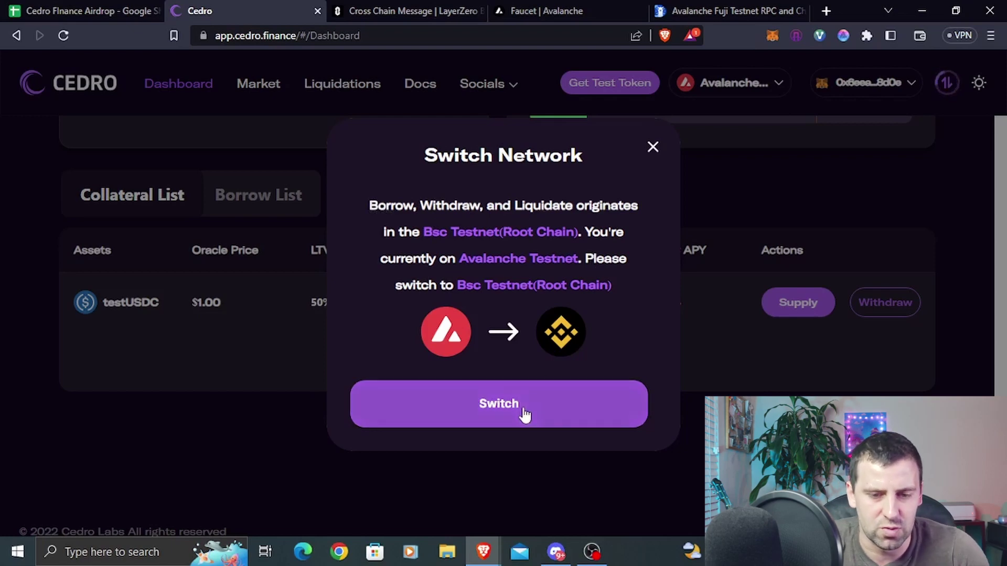
Switch to BSC Testnet and fill the withdraw form with the full 6.8527 testUSDC balance
left_click(499, 407)
left_click(952, 423)
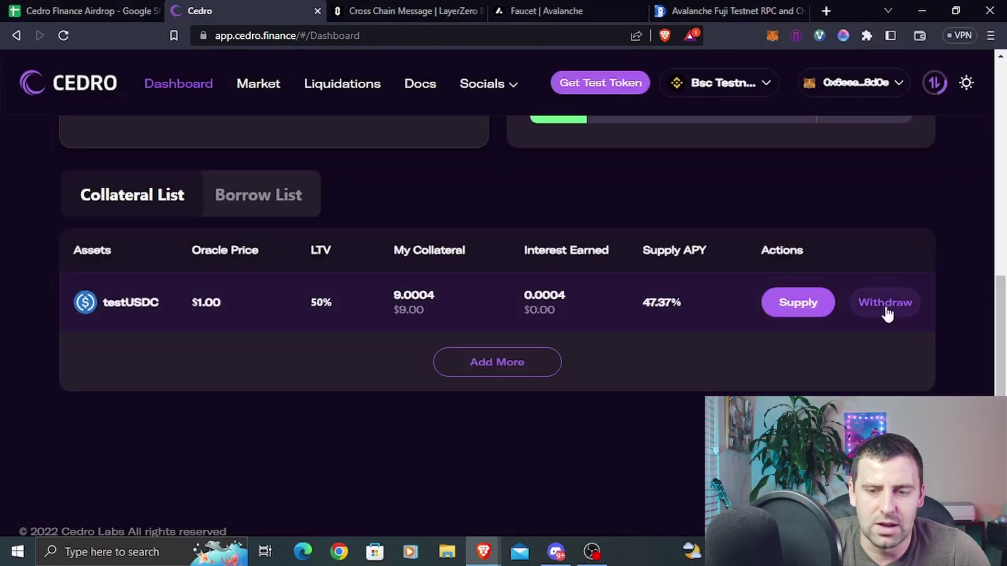
left_click(887, 310)
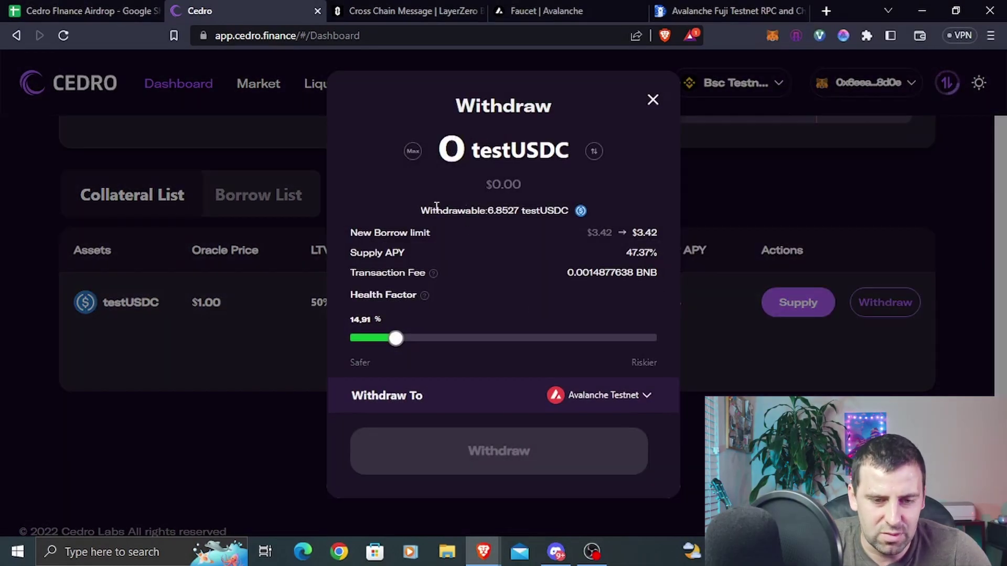
left_click_drag(488, 211, 519, 212)
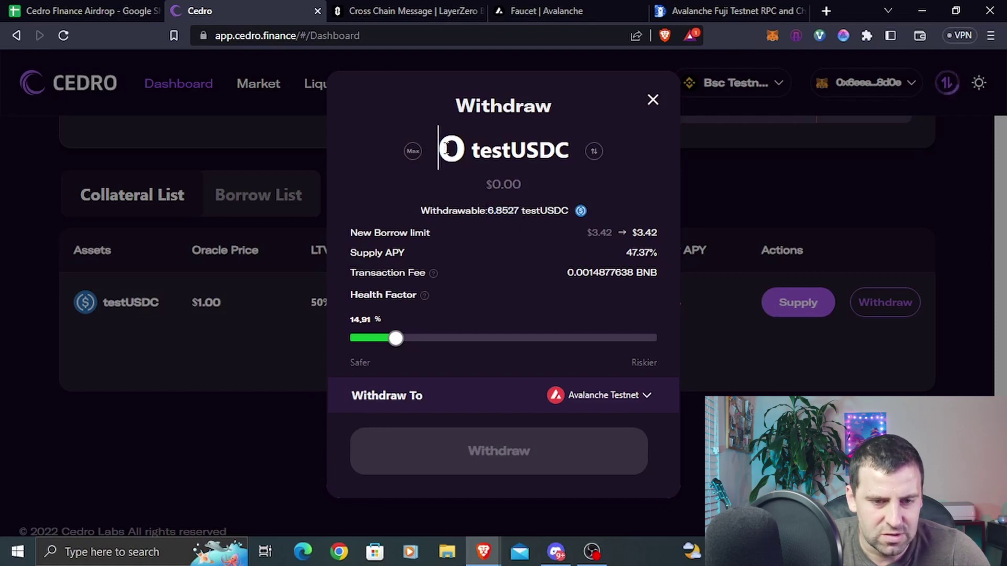
left_click(490, 157)
type("6.85277865")
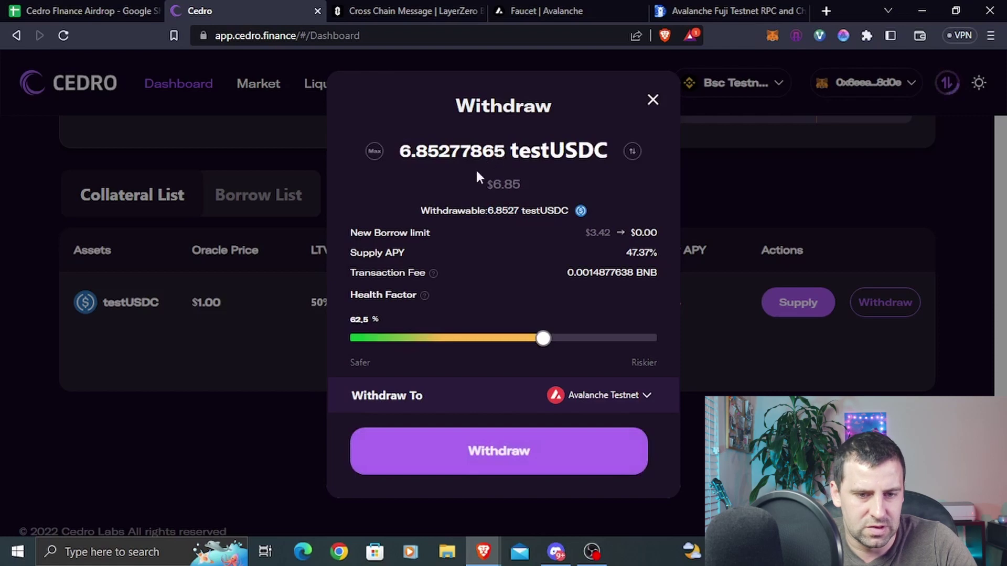
Withdraw 1.54281887 testUSDC to Avalanche Testnet, then return to the guide's Step 6
mouse_move(542, 339)
left_mouse_down()
mouse_move(384, 344)
mouse_move(405, 342)
left_mouse_up()
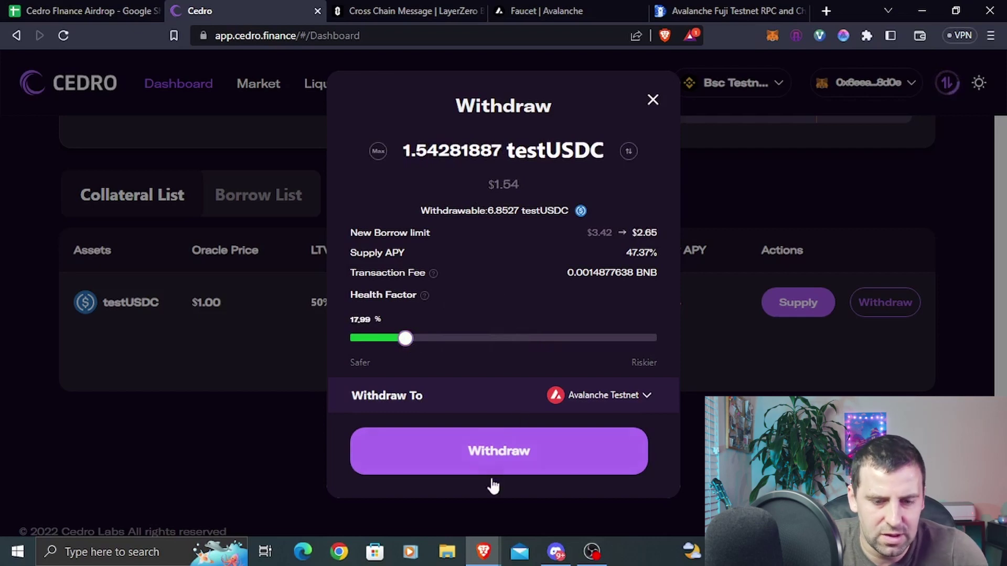
left_click(505, 467)
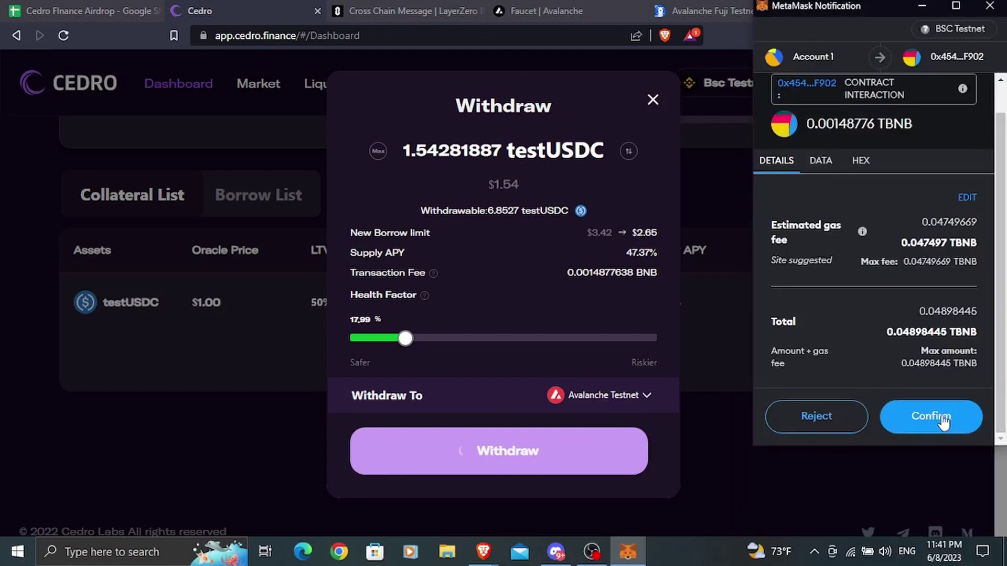
left_click(941, 420)
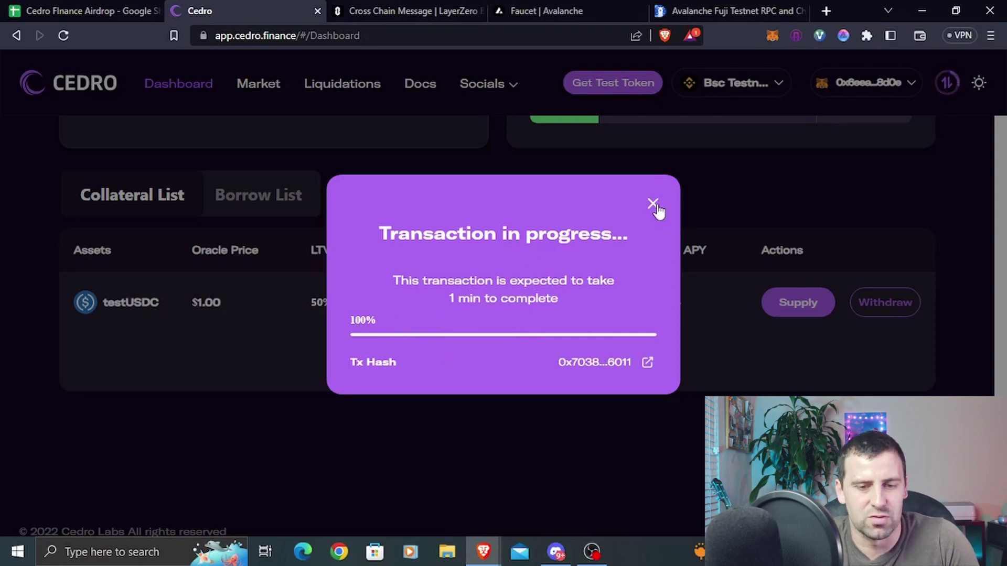
key("ctrl+Page_Up")
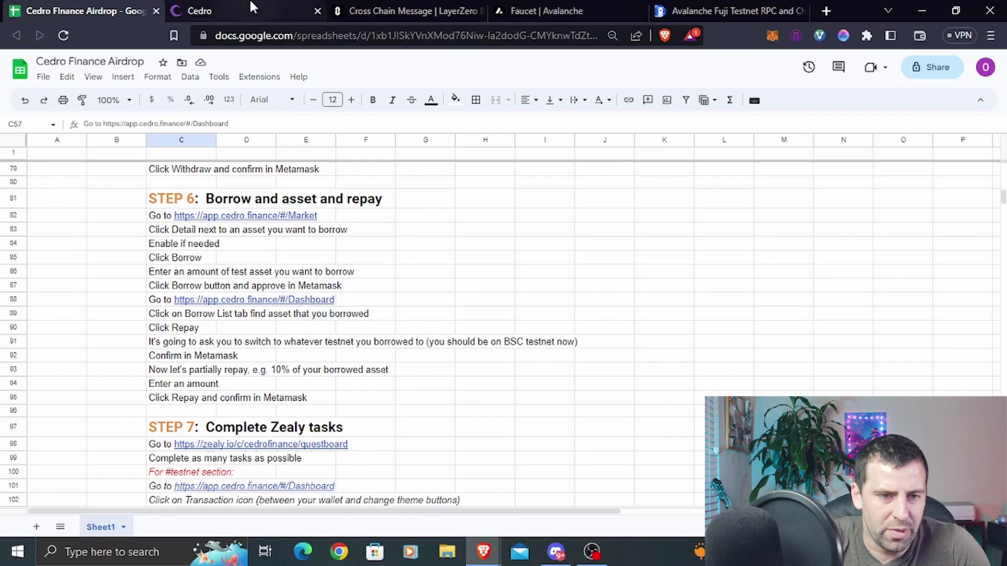
Back in Cedro, open the testUSDC market details from Market Overview
left_click(231, 11)
left_click(268, 86)
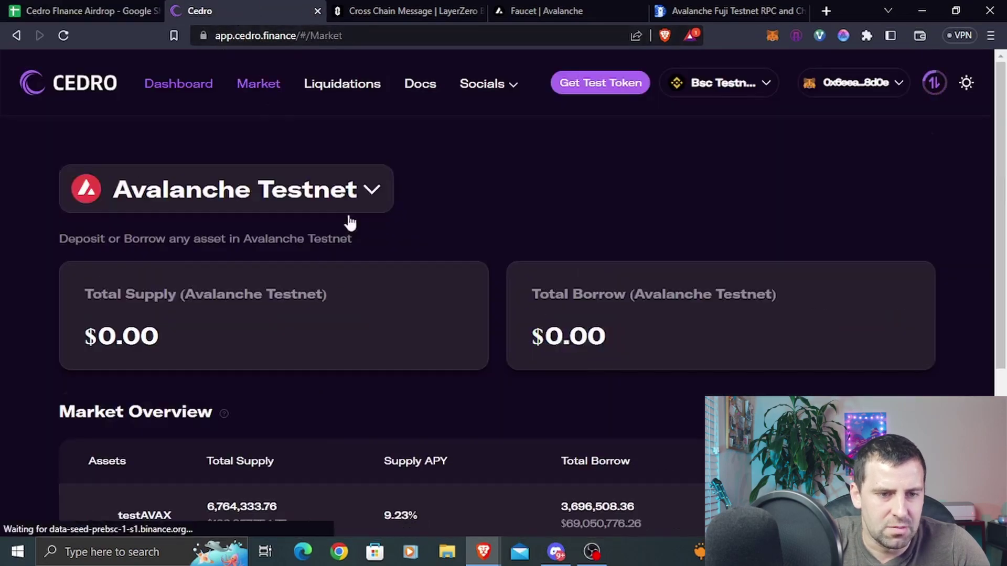
scroll(593, 184, "down", 3)
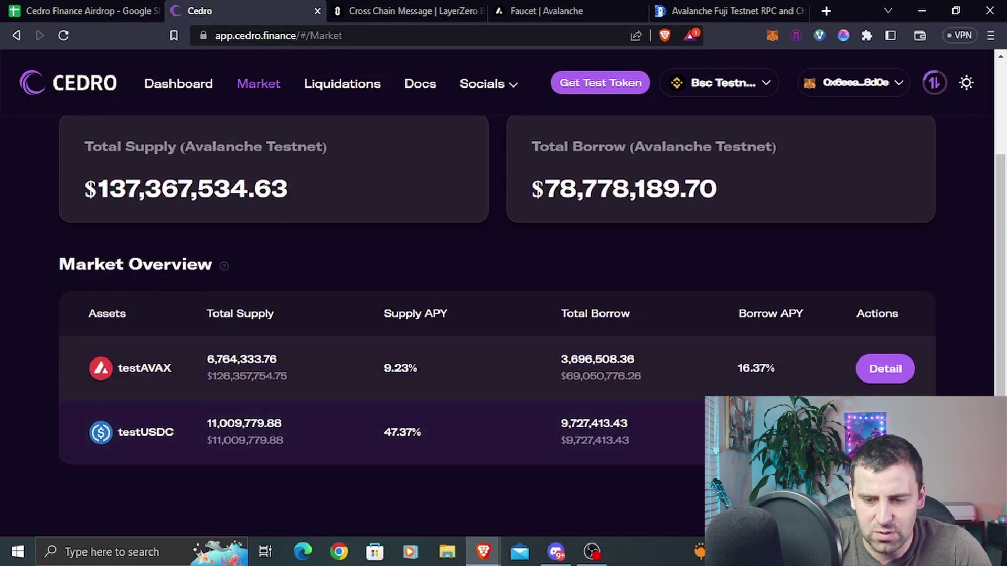
left_click(885, 433)
Borrow the maximum 2.65496710 testUSDC on Avalanche Testnet and confirm it in the wallet
left_click(892, 252)
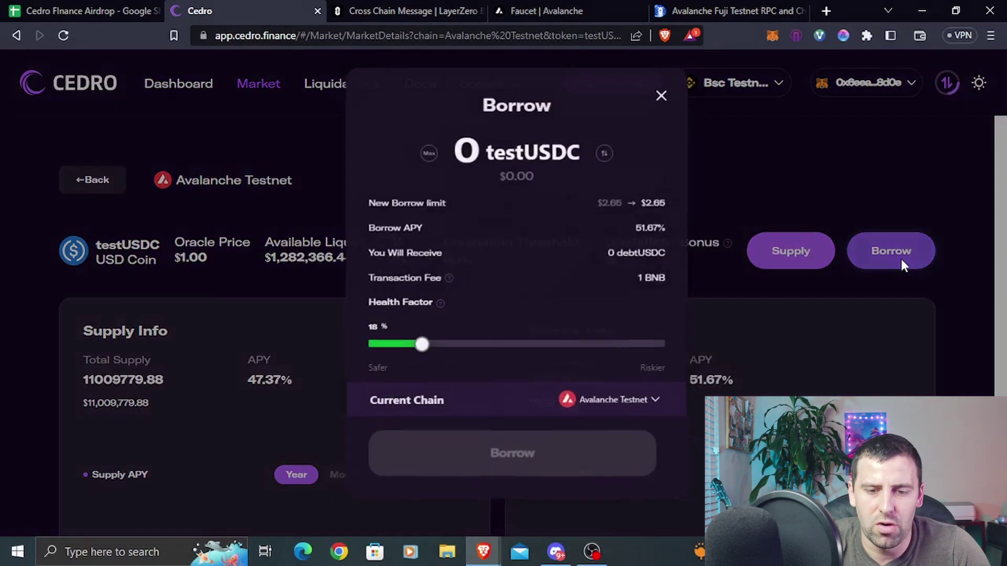
left_click(413, 149)
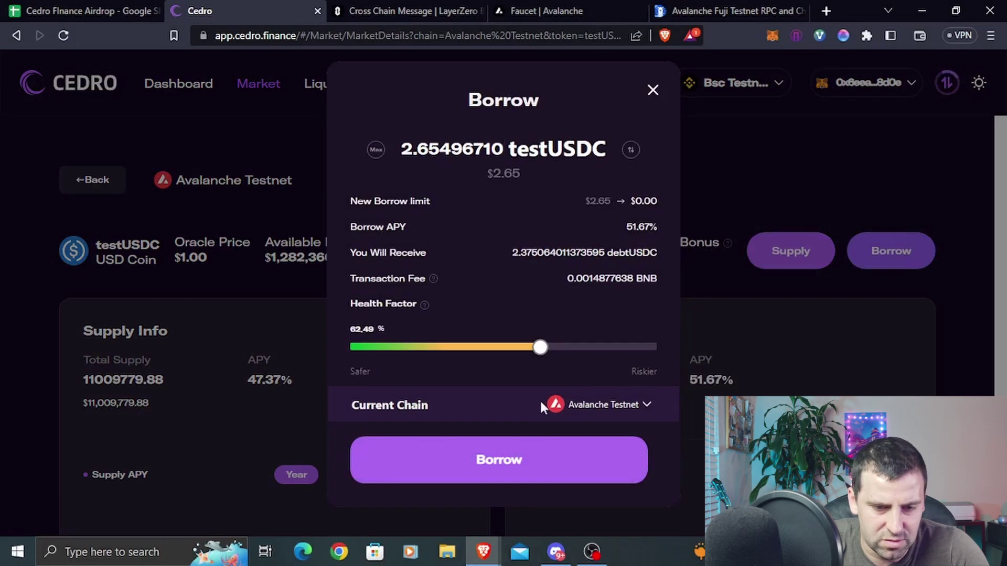
left_click(646, 404)
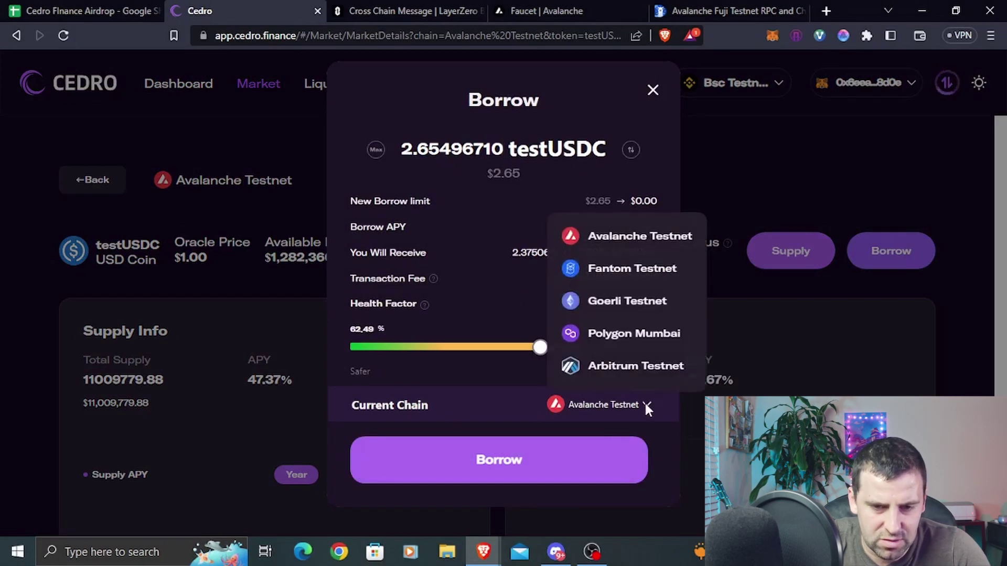
left_click(517, 467)
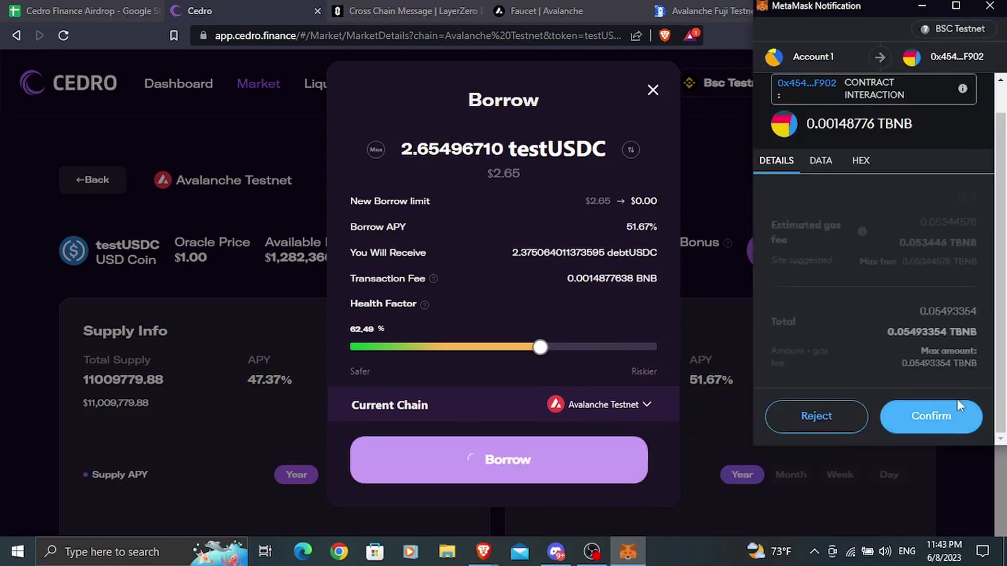
left_click(957, 401)
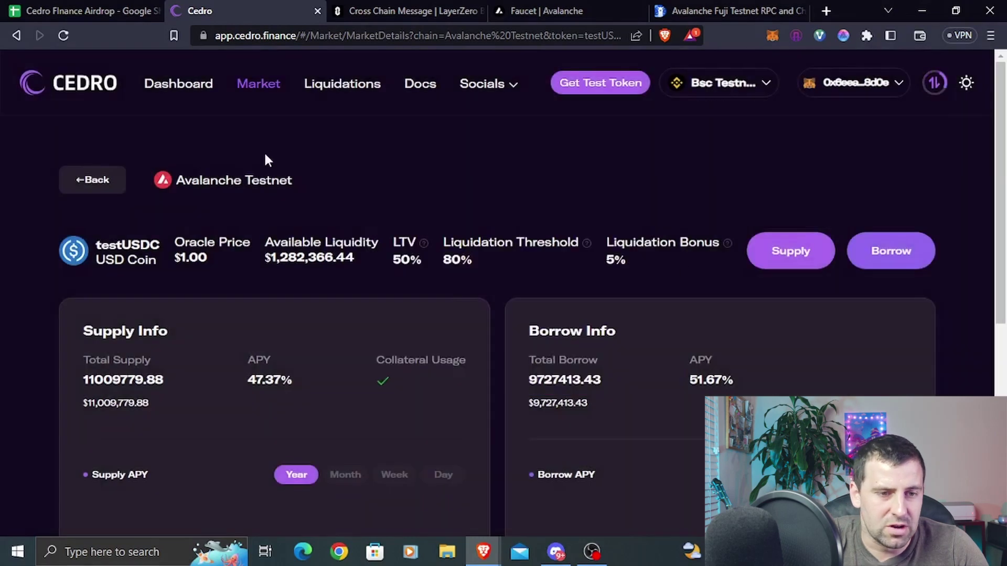
Start repaying testUSDC from the dashboard's Borrow List, switching the wallet to Avalanche Testnet
left_click(195, 92)
scroll(451, 294, "down", 10)
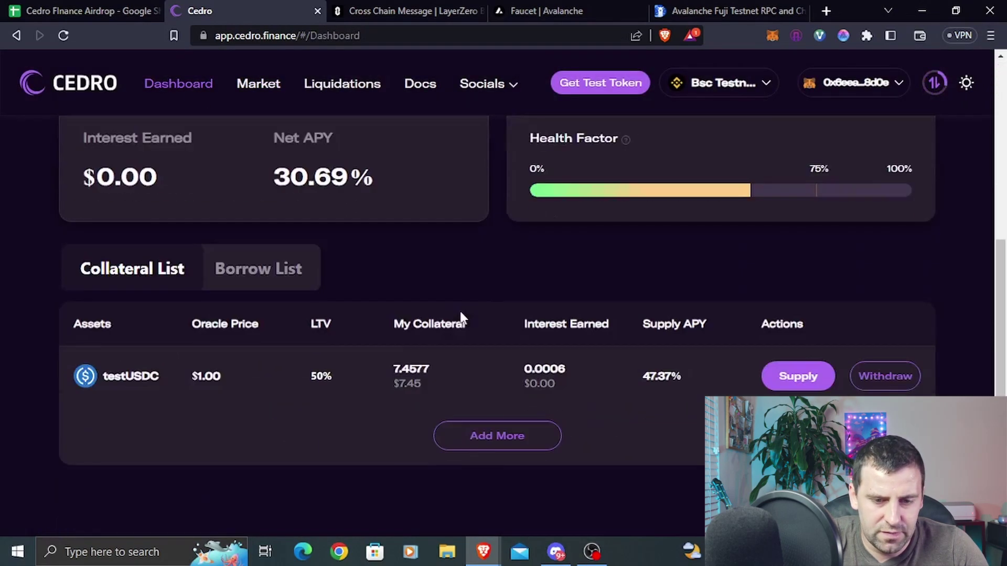
scroll(460, 317, "up", 3)
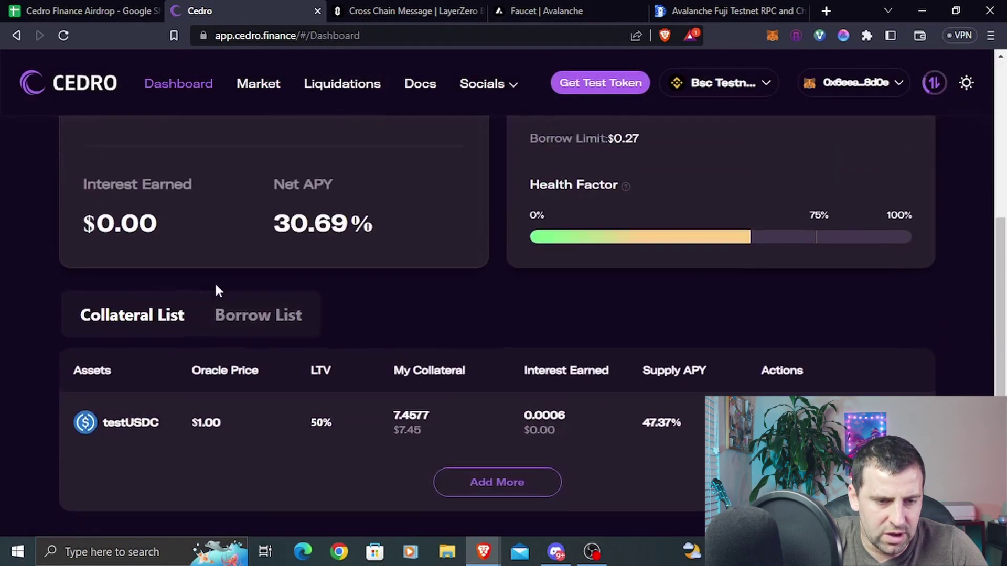
left_click(277, 325)
scroll(988, 260, "down", 3)
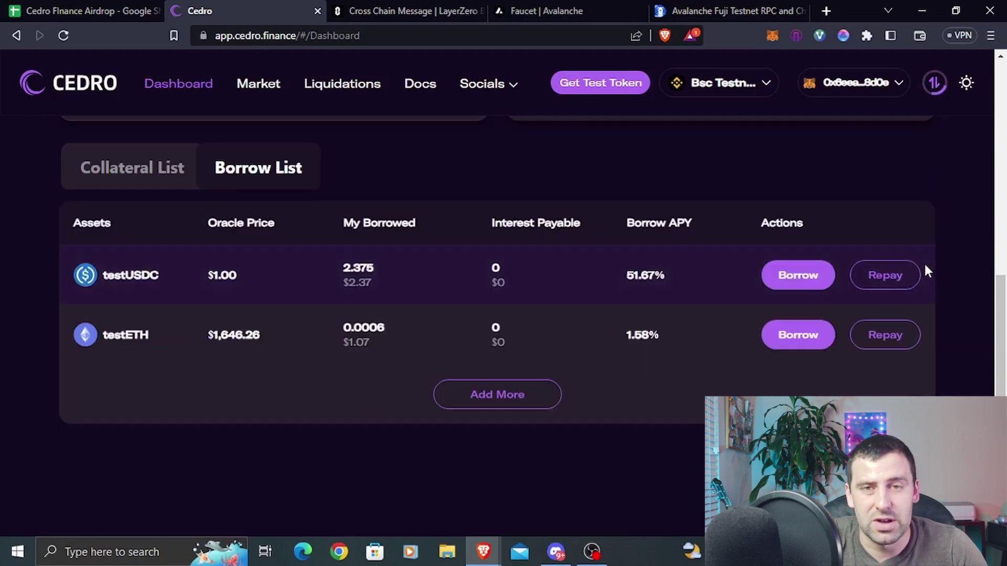
left_click(903, 283)
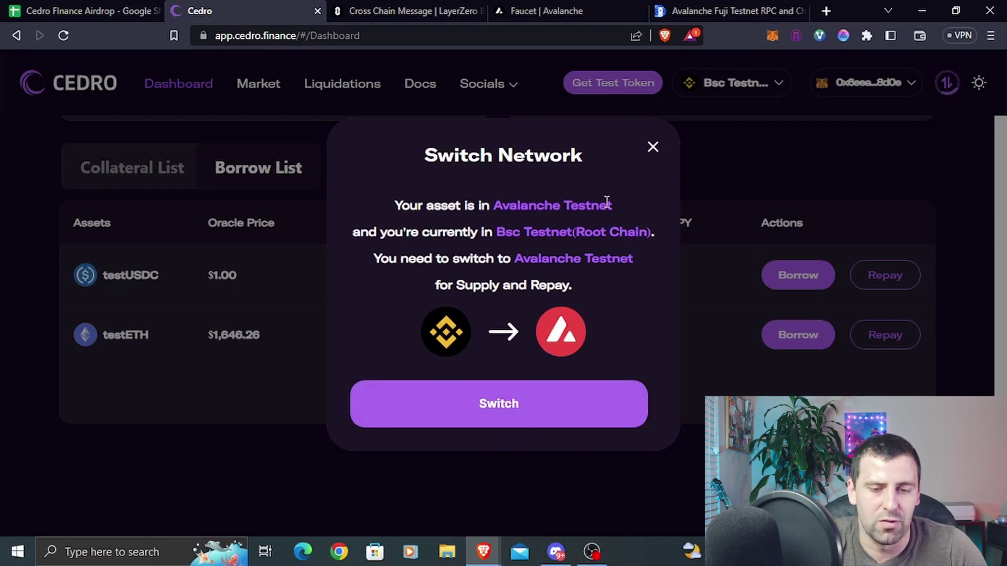
left_click(511, 408)
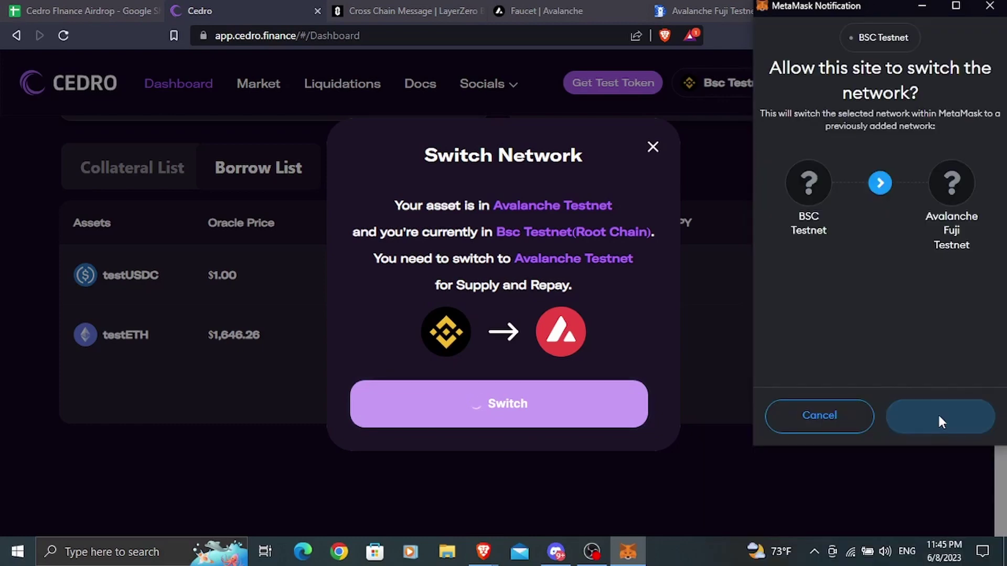
left_click(938, 414)
Enable testUSDC for repayment with the default spending cap
left_click(894, 278)
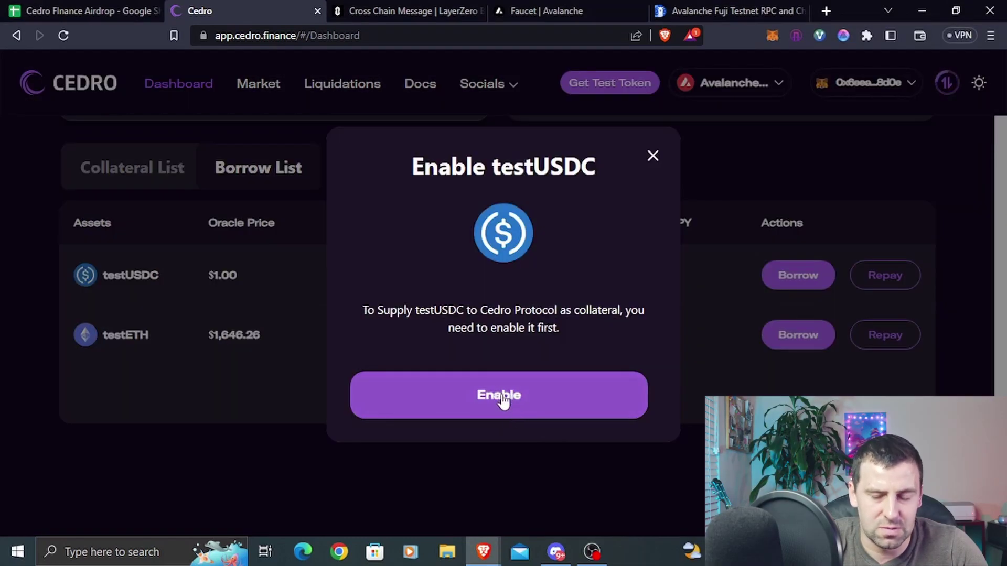
left_click(499, 396)
left_click(940, 278)
left_click(952, 417)
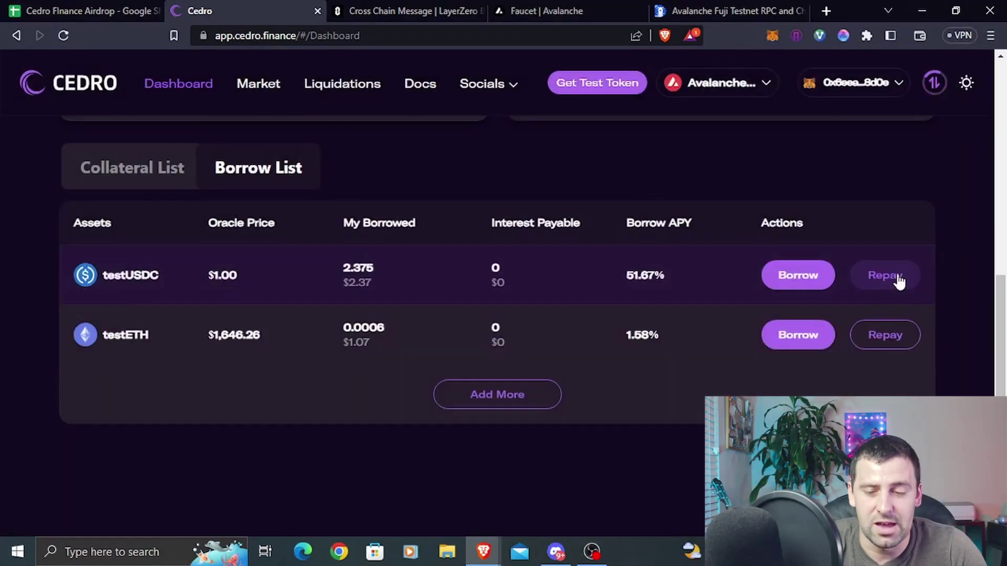
Repay a partial testUSDC amount, confirm it in the wallet, and return to the spreadsheet
left_click(885, 275)
left_click_drag(405, 349, 361, 353)
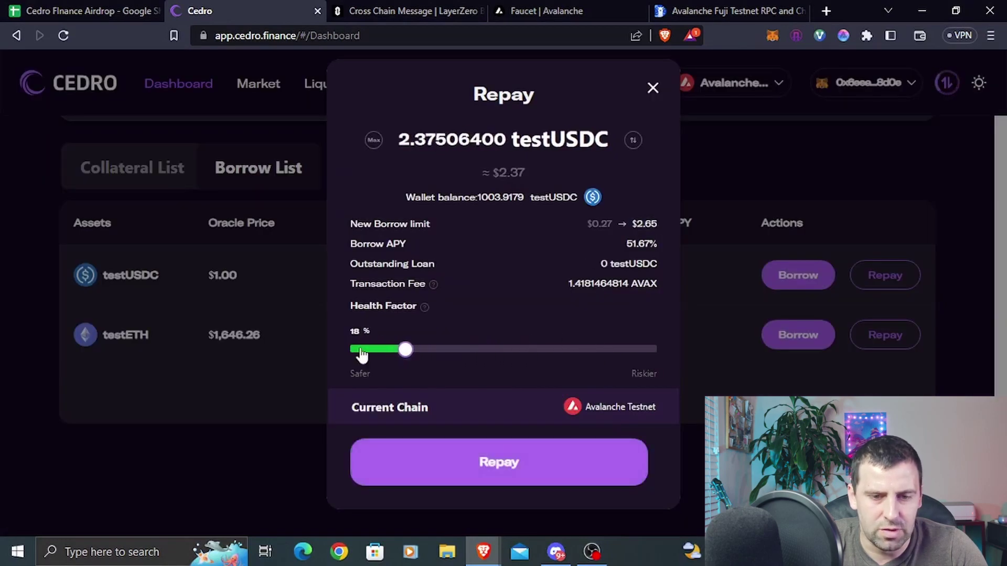
left_click(499, 464)
left_click(949, 416)
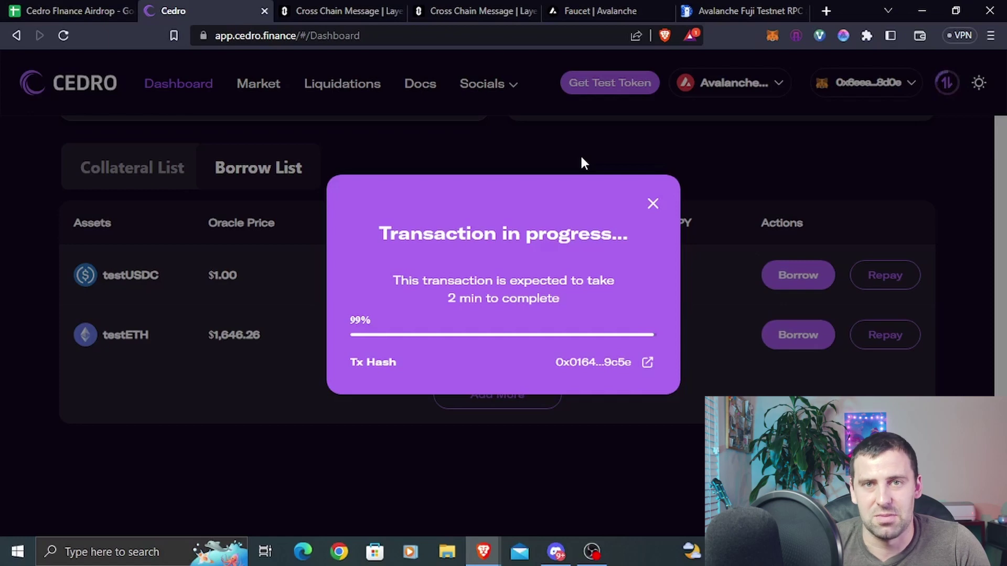
key("ctrl+shift+Tab")
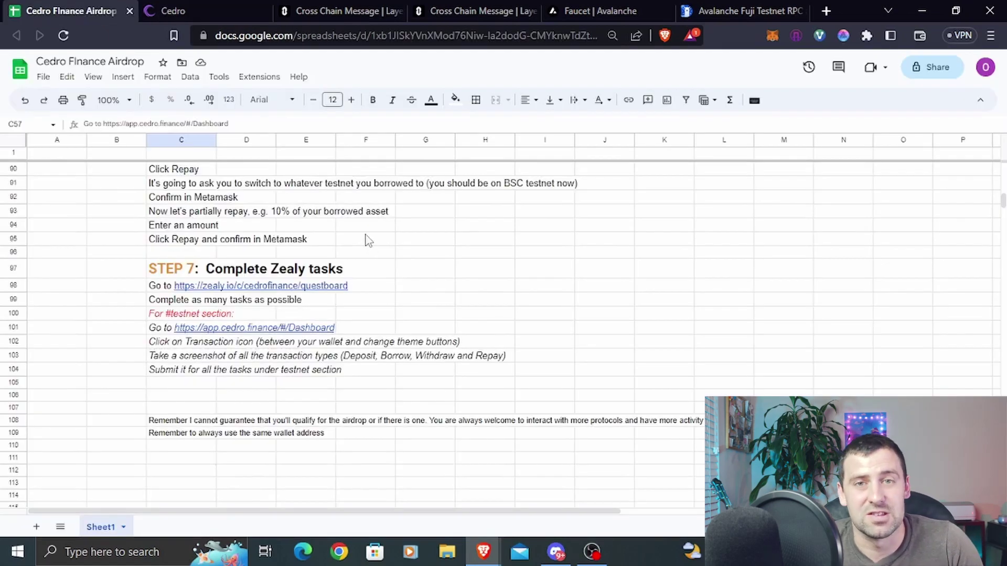
Follow the Zealy link in C98 and connect and sign in with MetaMask
left_click(176, 288)
left_click(204, 304)
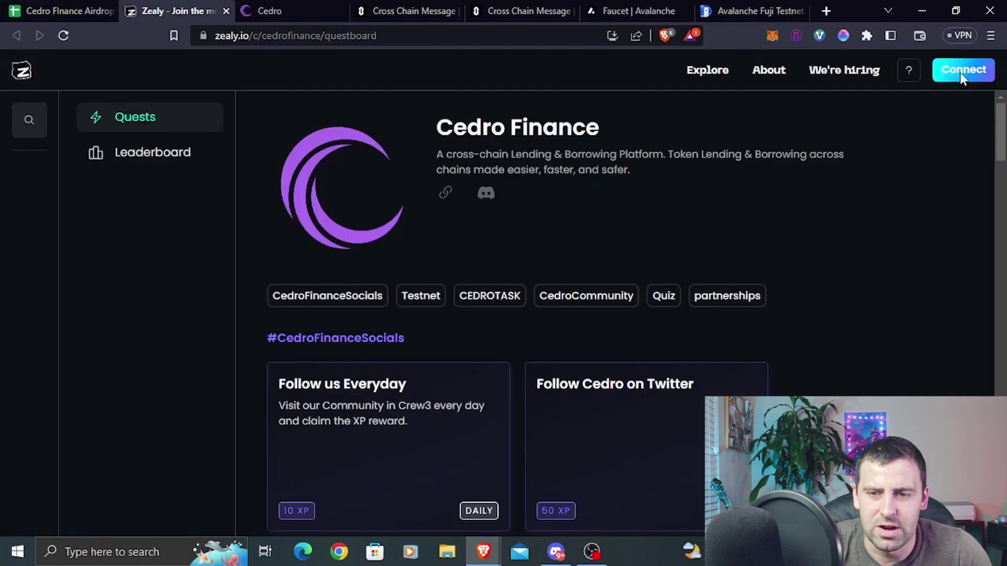
left_click(963, 74)
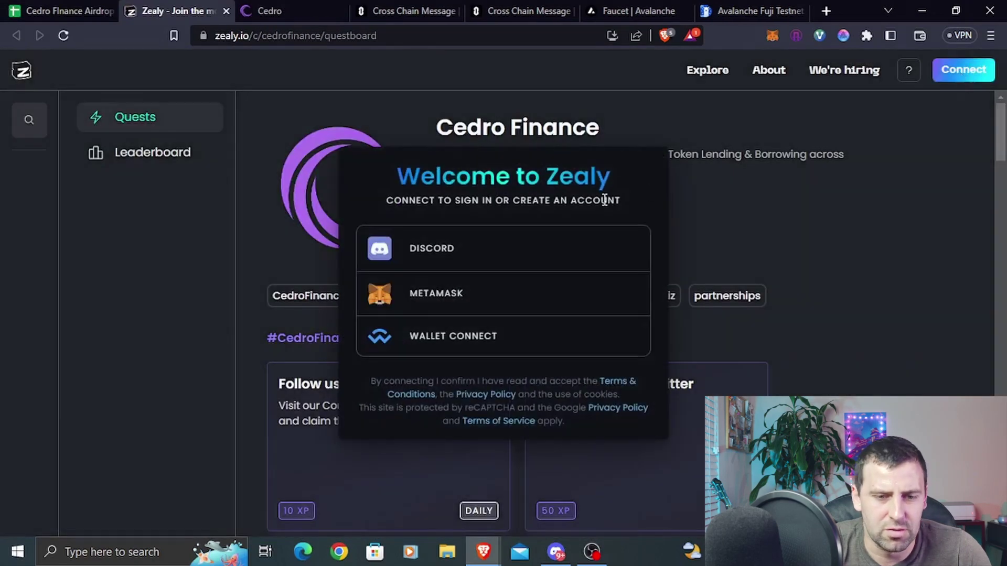
left_click(473, 300)
left_click(962, 414)
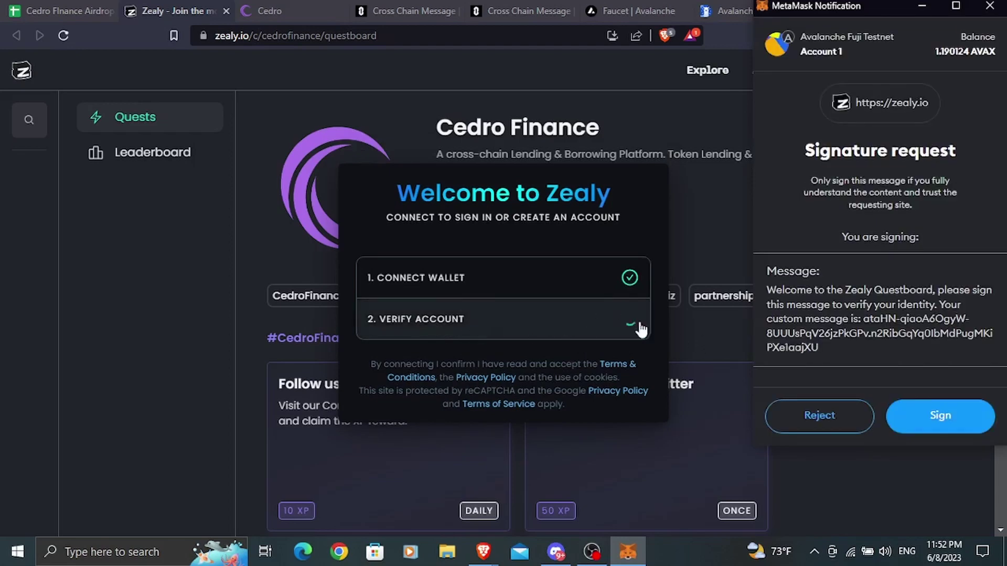
left_click(947, 426)
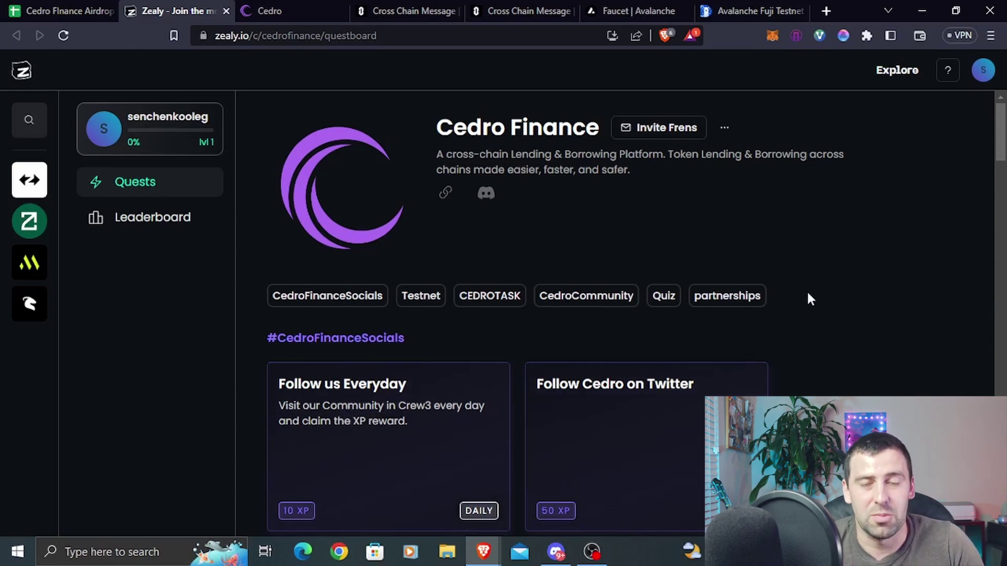
Browse the questboard and open the Cedro Testnet Proof quest
scroll(810, 299, "down", 15)
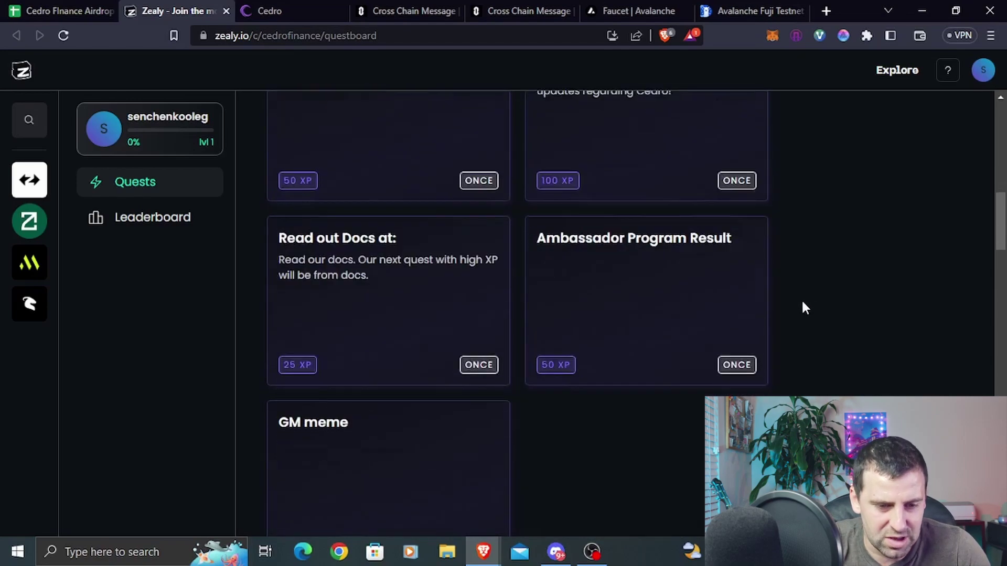
scroll(803, 303, "down", 3)
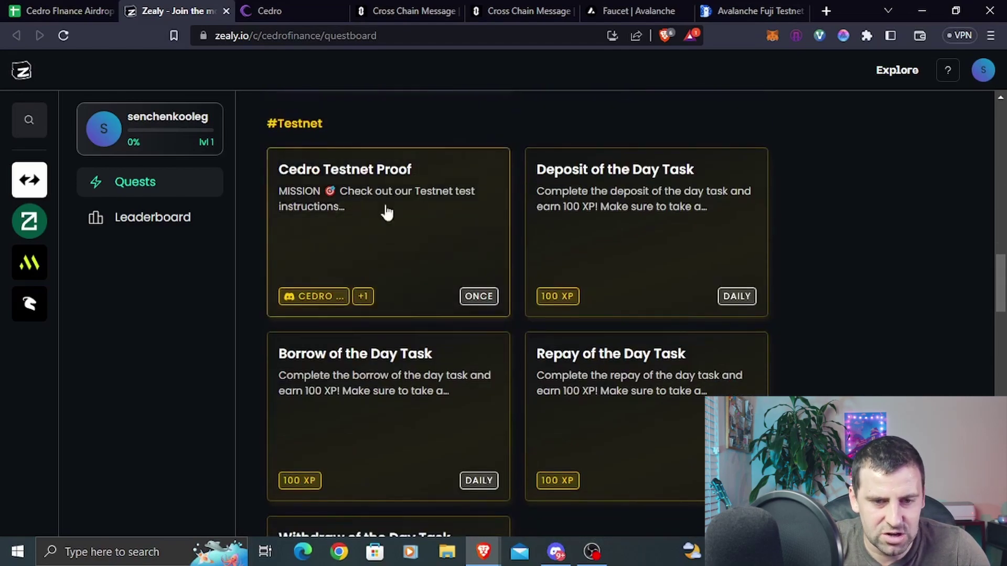
scroll(474, 254, "down", 1)
scroll(473, 255, "up", 1)
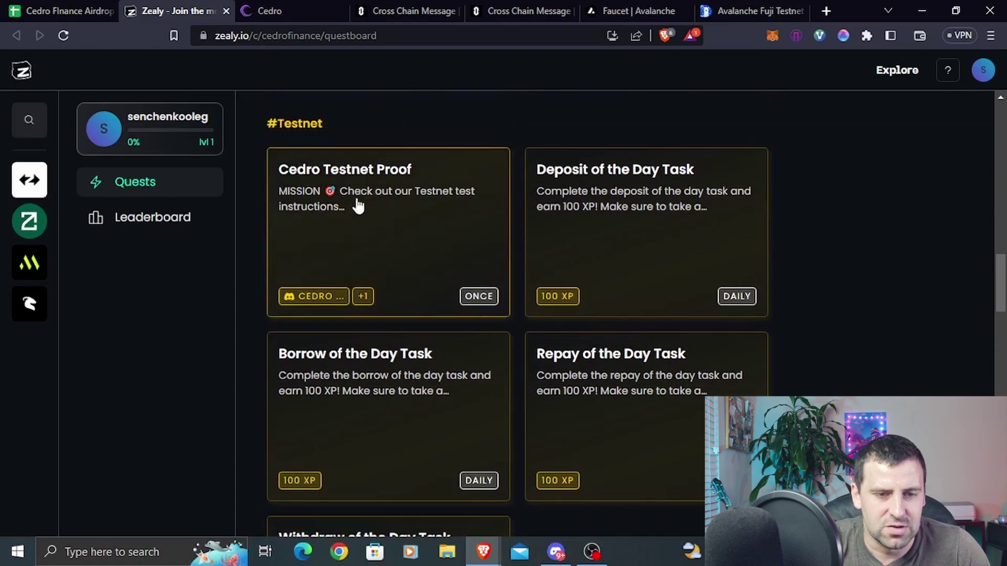
left_click(433, 227)
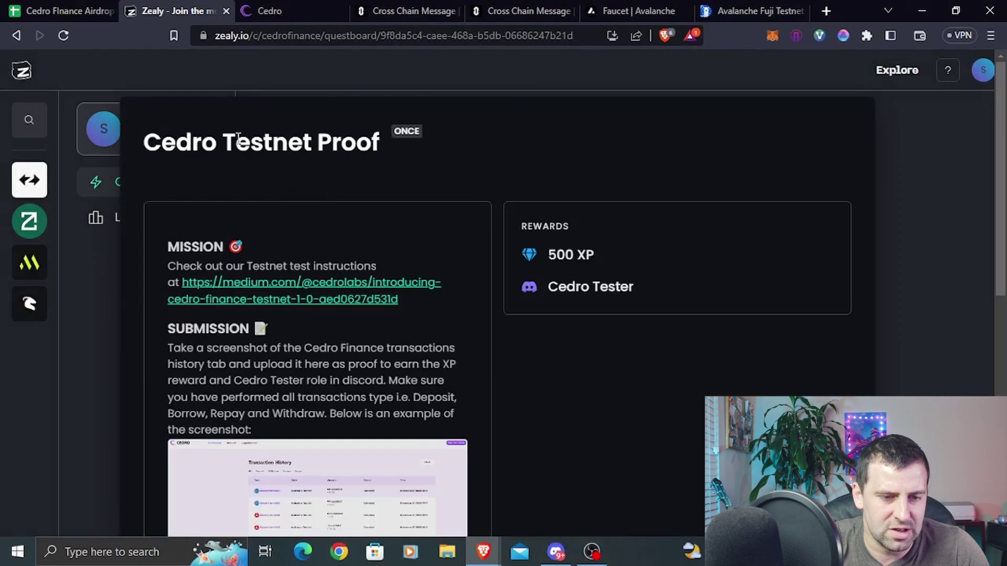
Read through the Cedro Testnet Proof details, then close them to return to #Testnet
scroll(328, 358, "down", 3)
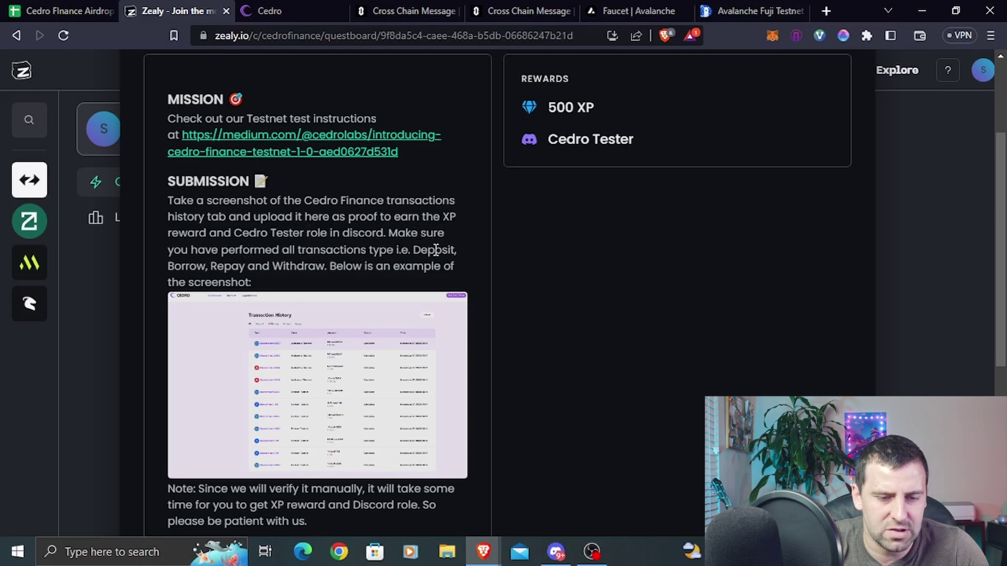
scroll(388, 294, "down", 3)
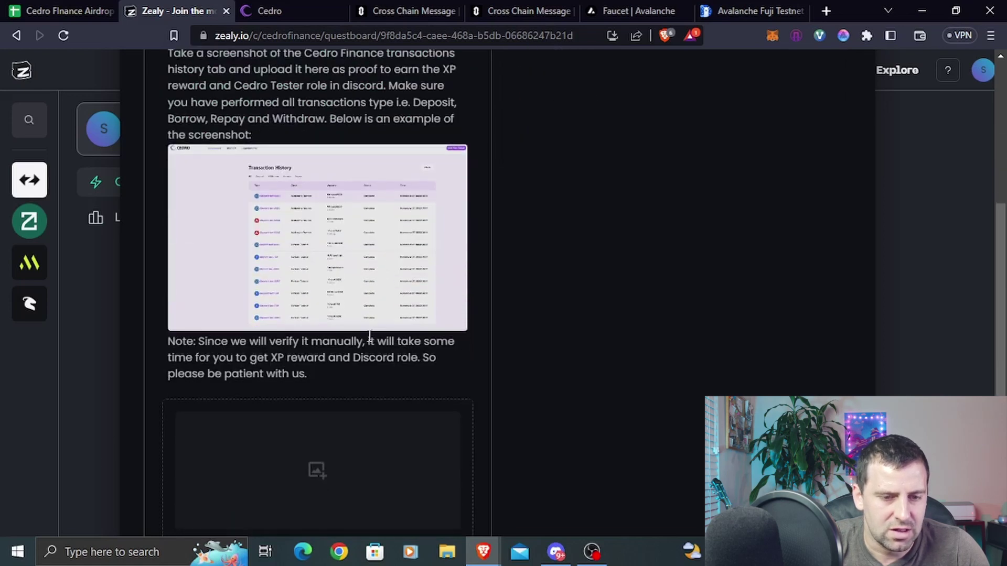
scroll(370, 336, "down", 3)
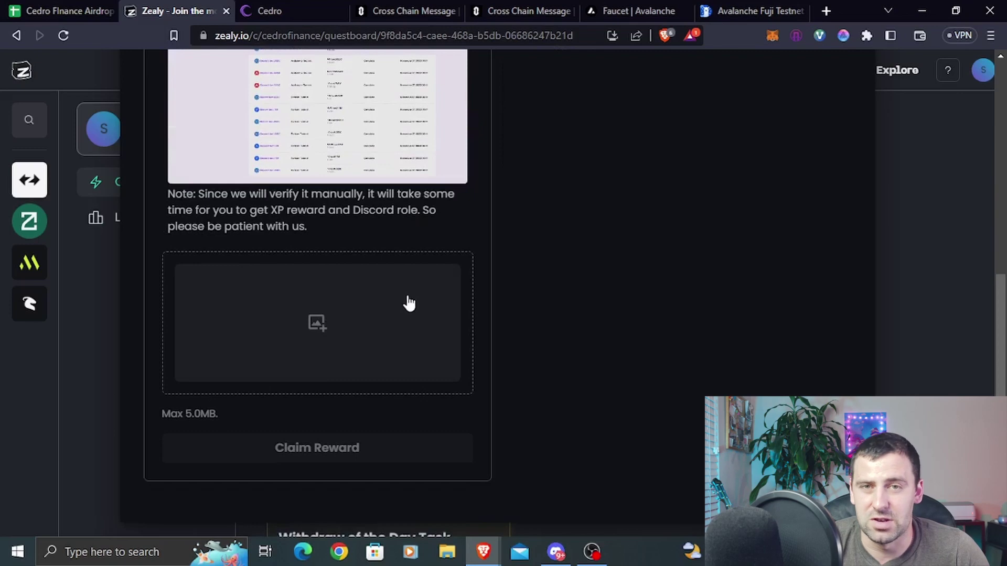
scroll(388, 313, "up", 10)
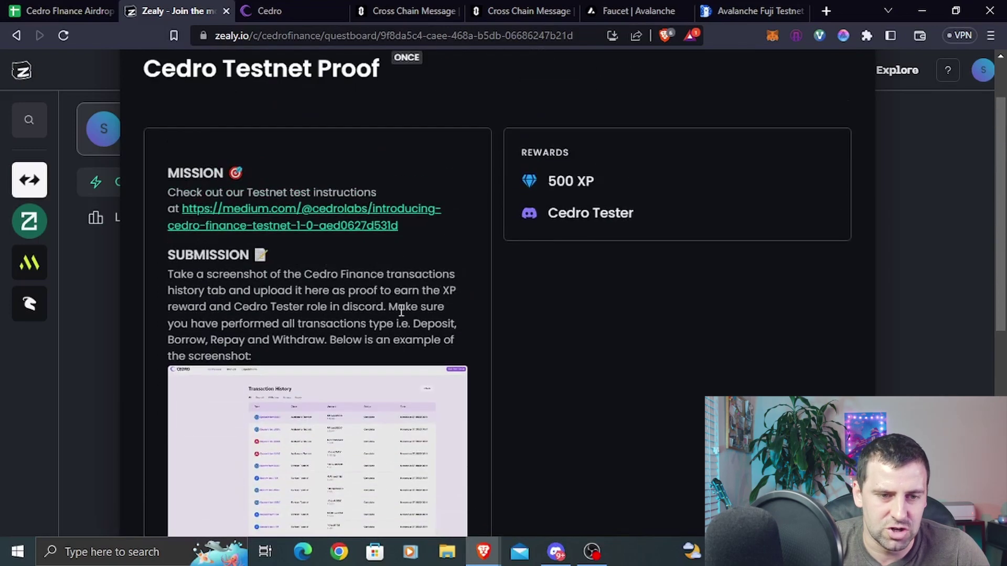
left_click(883, 200)
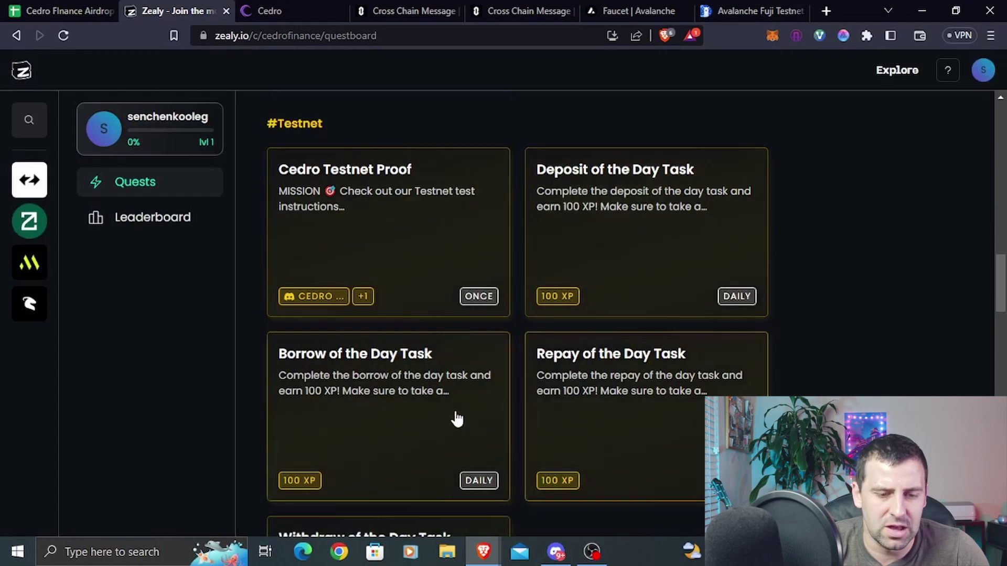
Switch to the Cedro Finance dashboard, whose borrow list shows 2.375 testUSDC and 0.0006 testETH
scroll(331, 433, "down", 3)
scroll(645, 393, "up", 3)
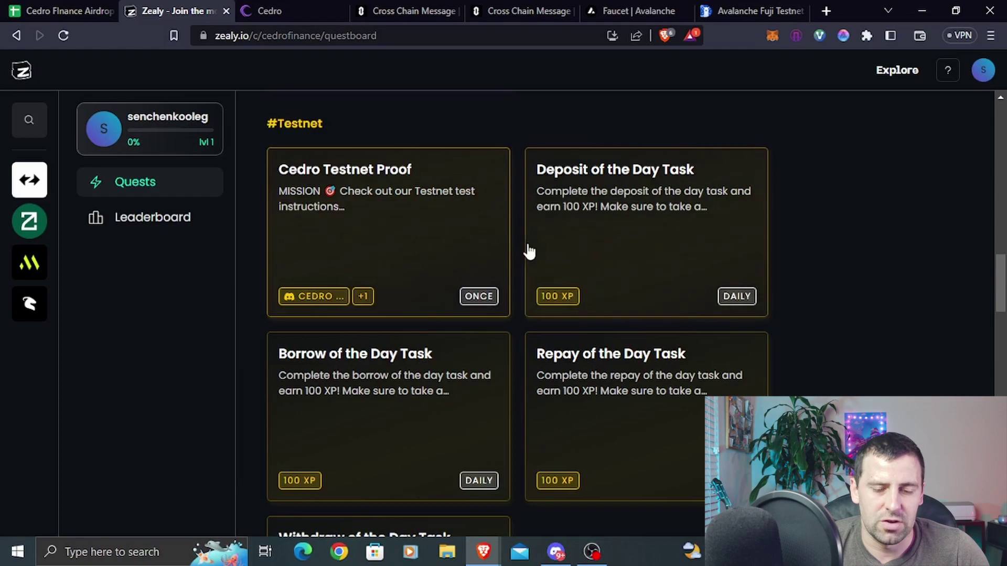
scroll(387, 377, "down", 3)
scroll(504, 286, "up", 4)
scroll(524, 283, "down", 1)
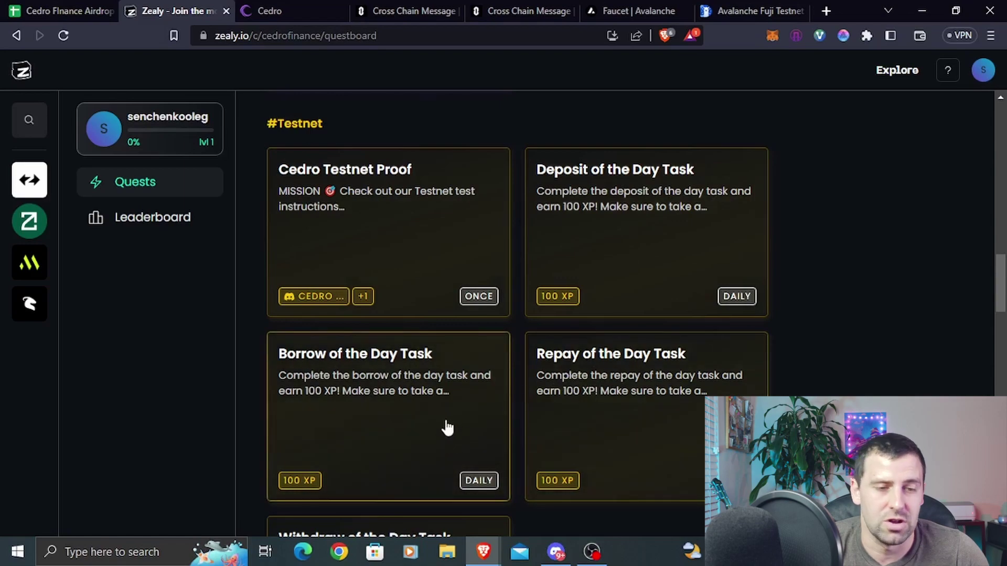
scroll(447, 428, "up", 4)
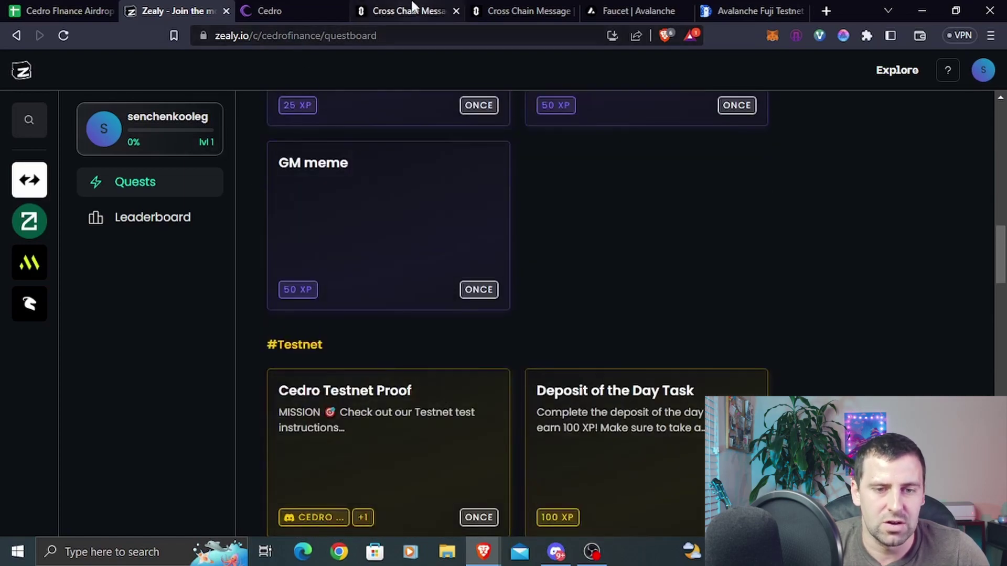
left_click(412, 7)
left_click(268, 11)
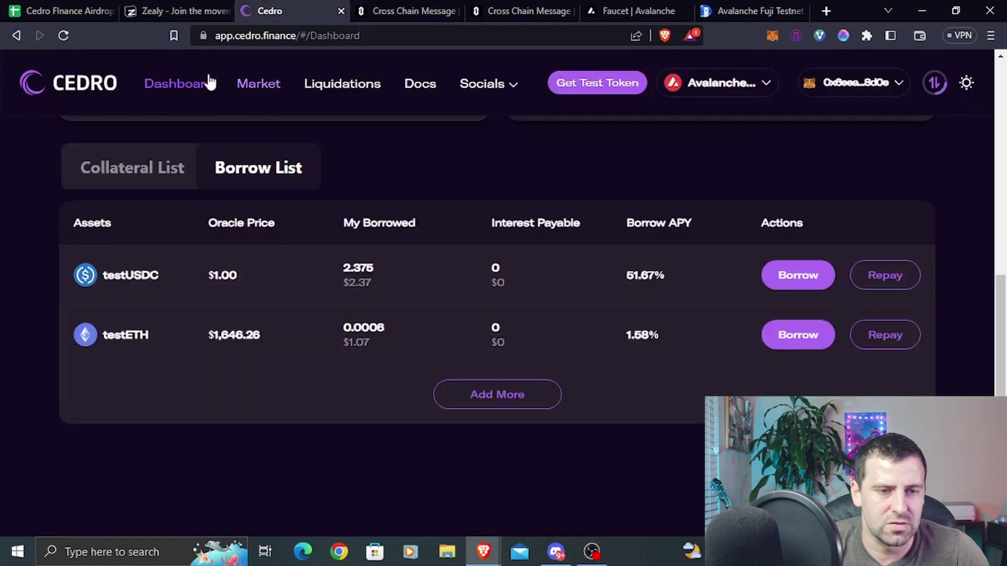
Check the Transaction History's two pending entries, including Repay testETH, then return to Zealy
left_click(934, 84)
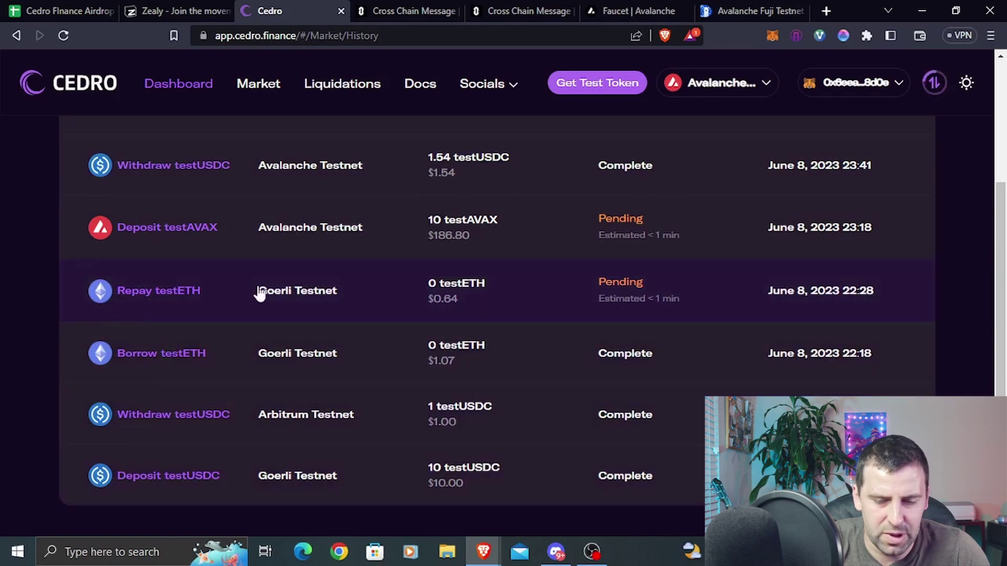
scroll(864, 250, "up", 1)
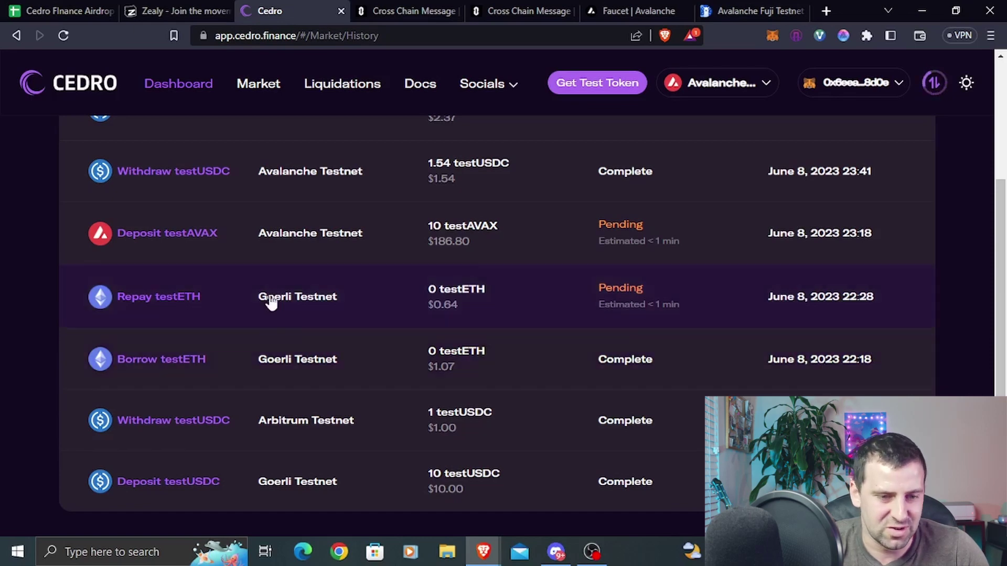
scroll(114, 319, "up", 4)
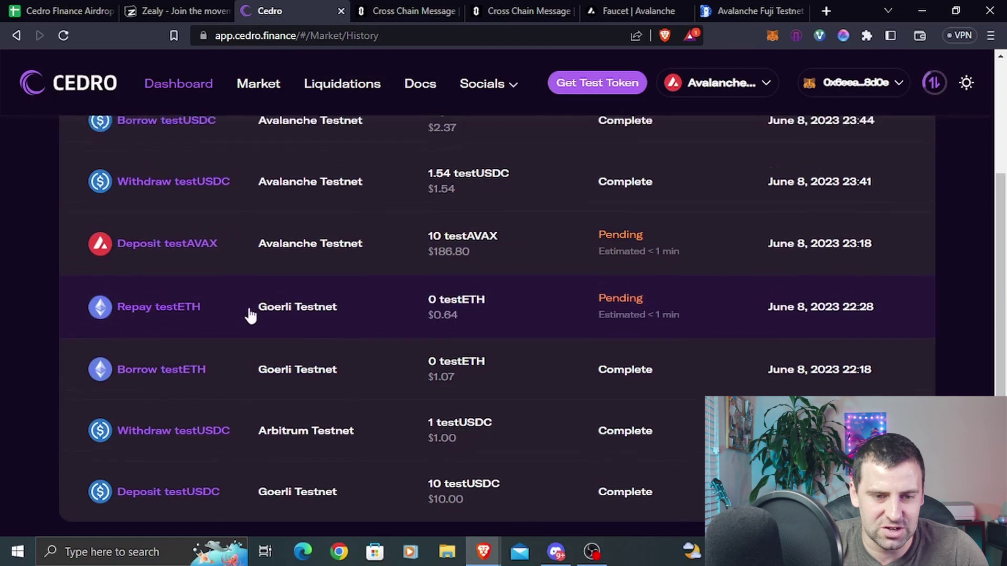
scroll(435, 225, "down", 5)
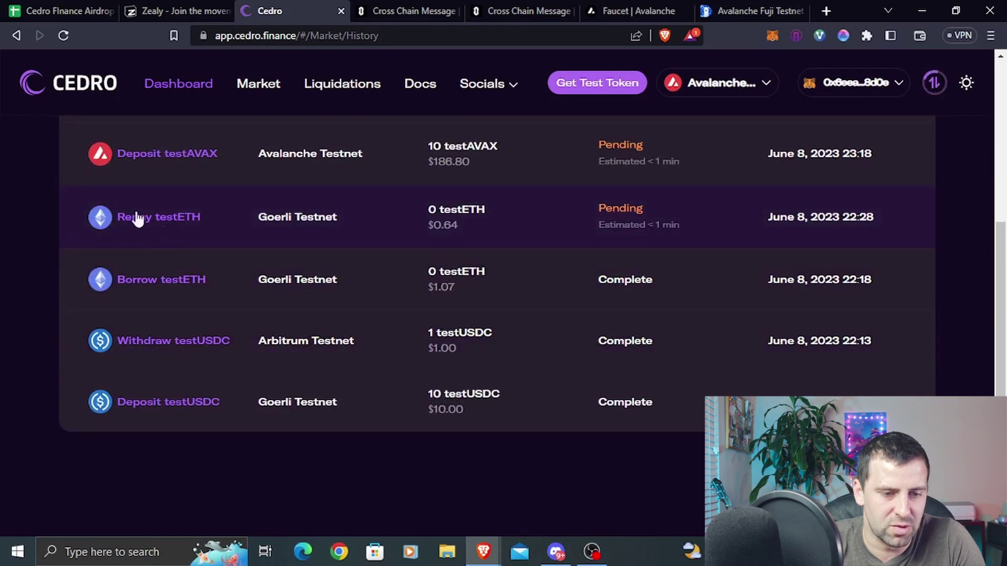
key("ctrl+shift+Tab")
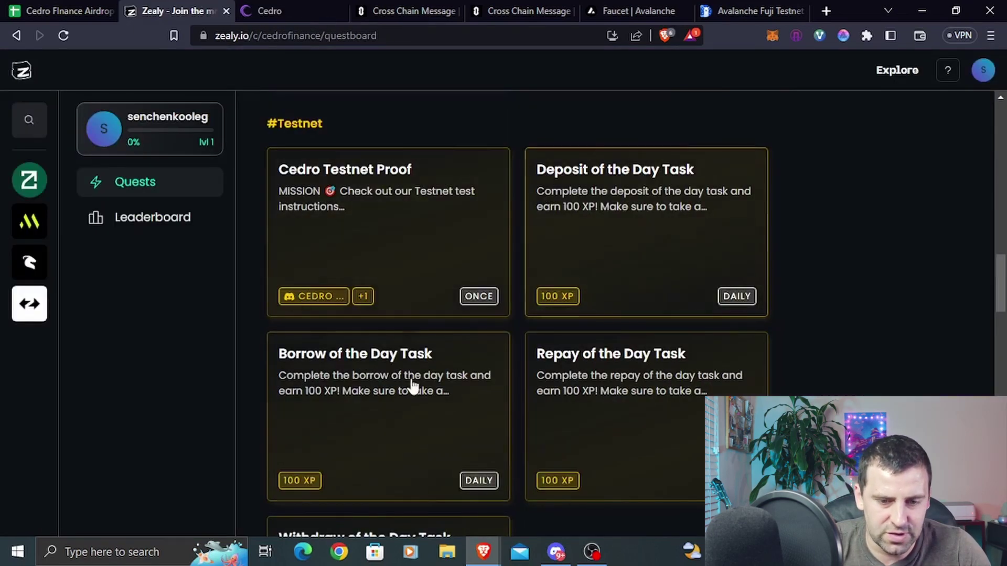
Preview the Deposit of the Day Task quest details and close them
left_click(615, 232)
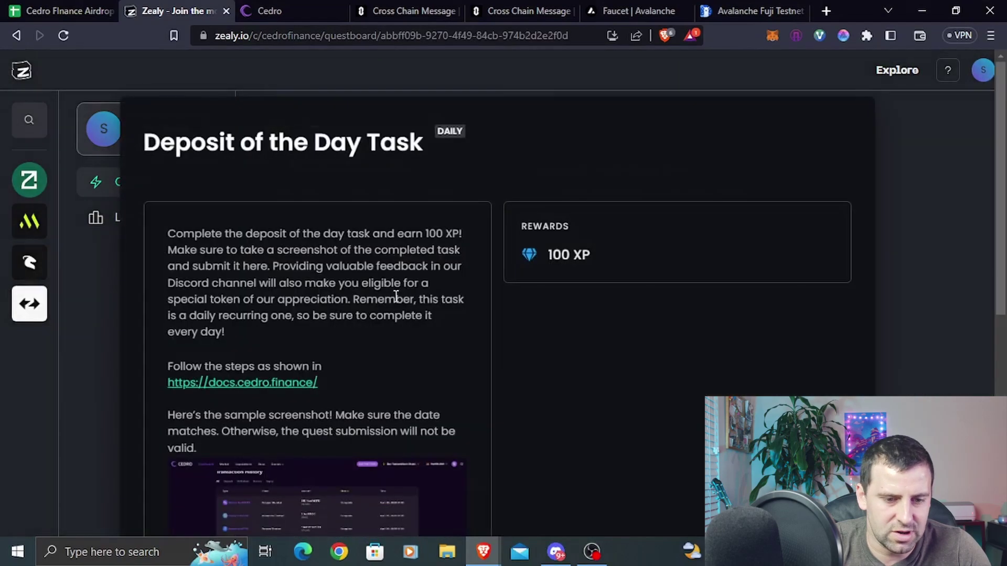
scroll(396, 301, "down", 2)
scroll(396, 300, "down", 5)
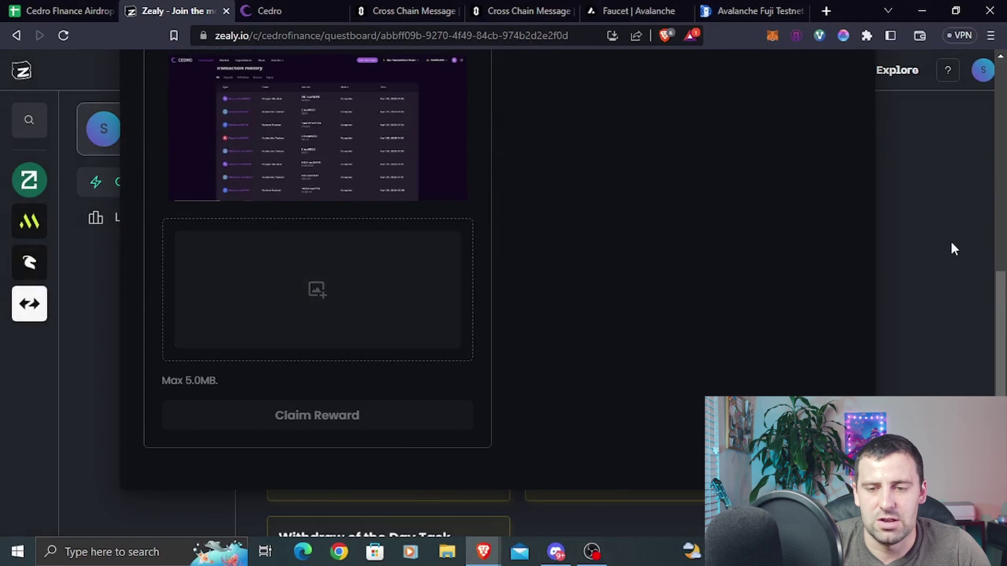
left_click(850, 331)
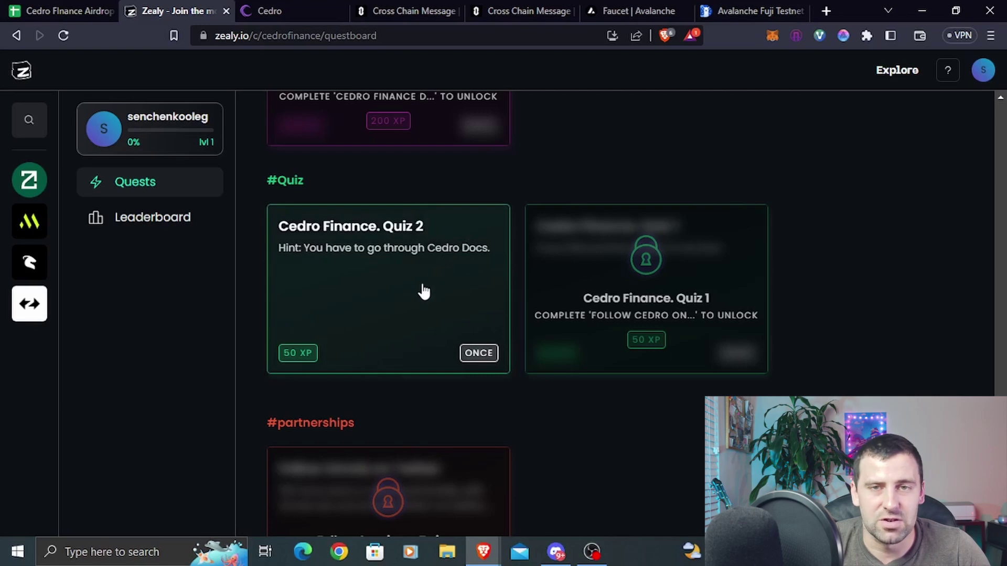
Answer Quiz 2 with 'Cedro Unified Liquidity Token' and claim the 50 XP reward
left_click(408, 298)
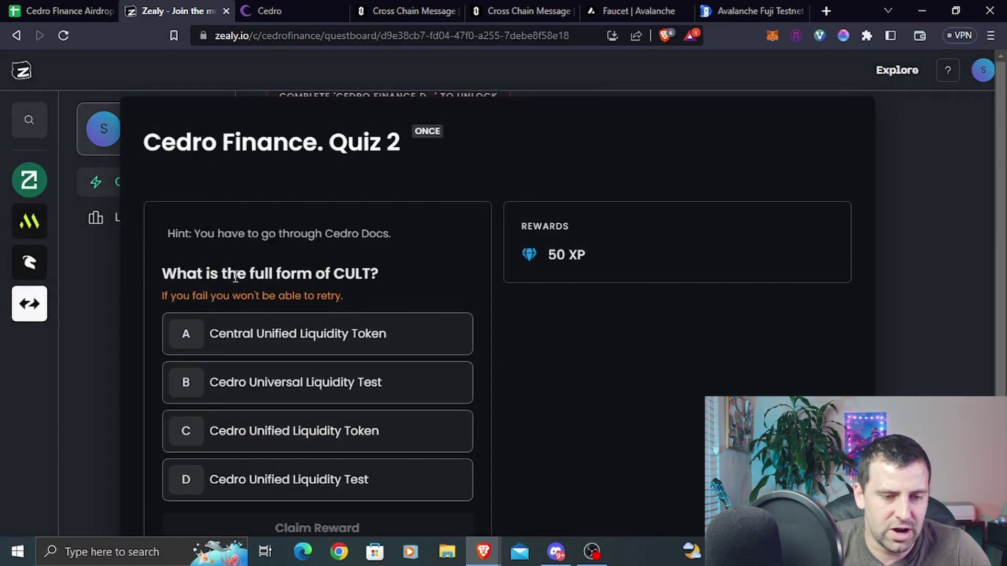
scroll(393, 236, "down", 2)
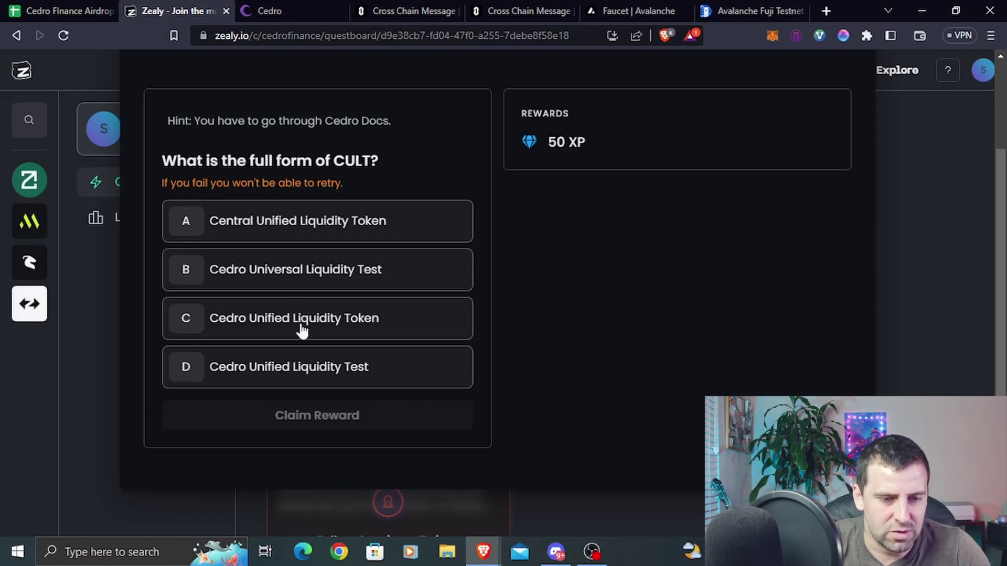
left_click(379, 322)
left_click(360, 420)
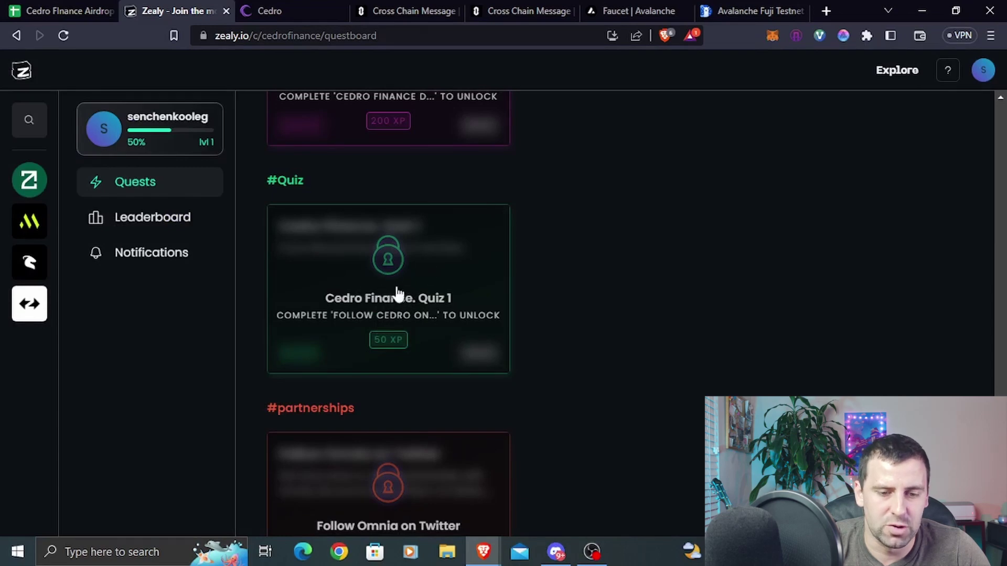
Claim the 50 XP Follow Cedro on Twitter reward under #CedroFinanceSocials, reaching level 2
scroll(426, 314, "up", 10)
scroll(429, 329, "down", 2)
scroll(429, 337, "down", 1)
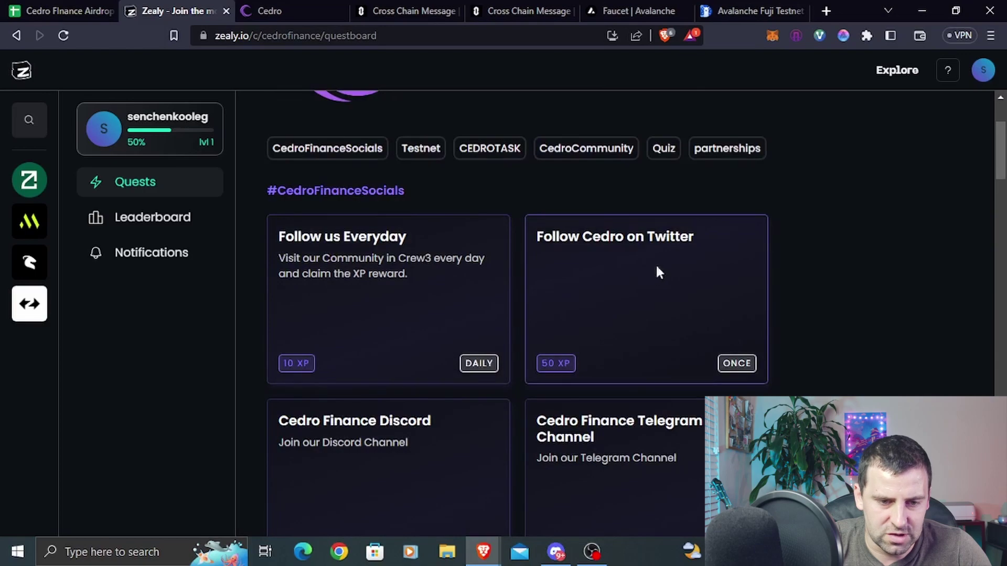
left_click(657, 268)
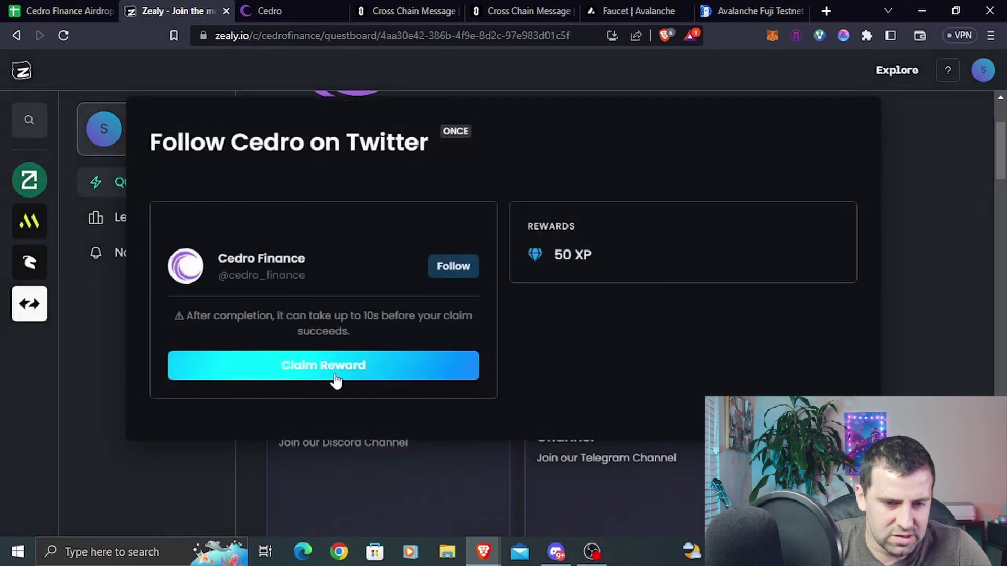
left_click(343, 369)
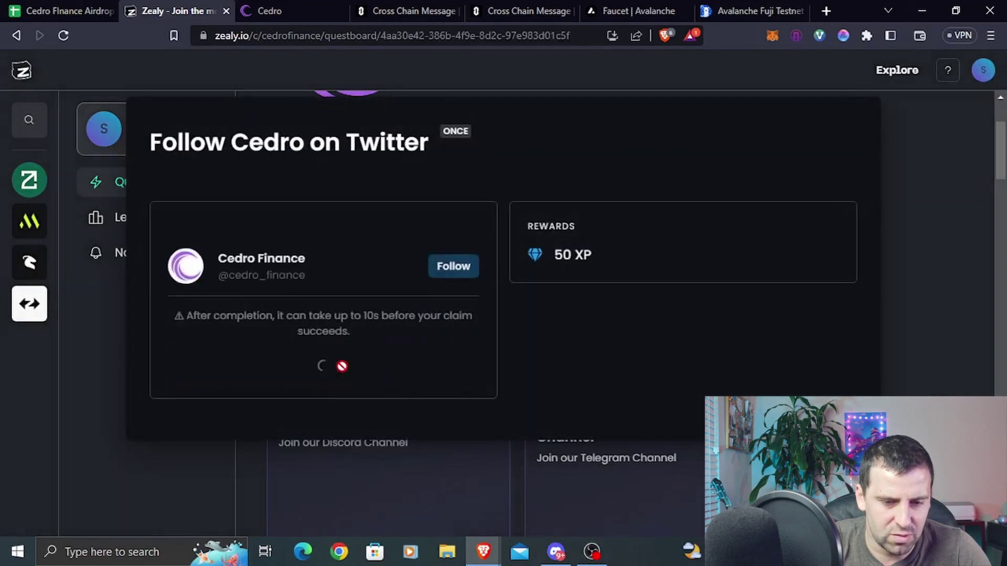
scroll(469, 350, "down", 15)
scroll(469, 350, "down", 20)
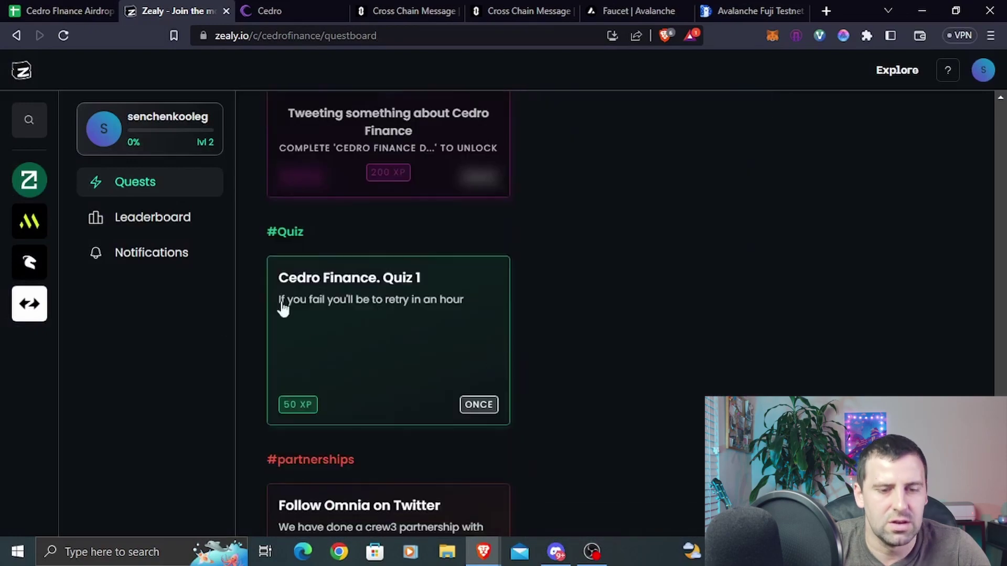
Answer Quiz 1 with '>20k', matching Cedro's 74.9K Twitter followers, and claim 50 XP
left_click(380, 312)
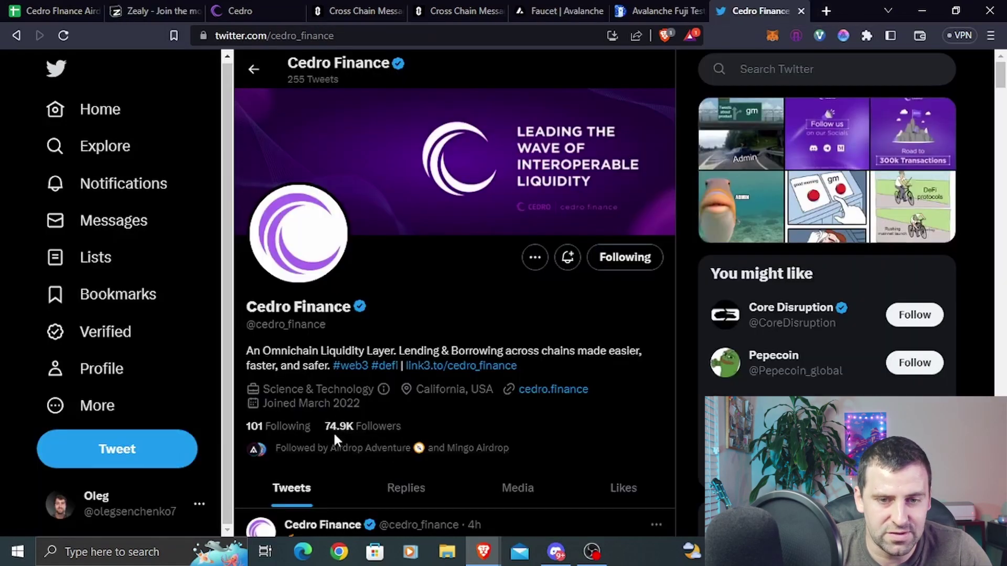
left_click(143, 6)
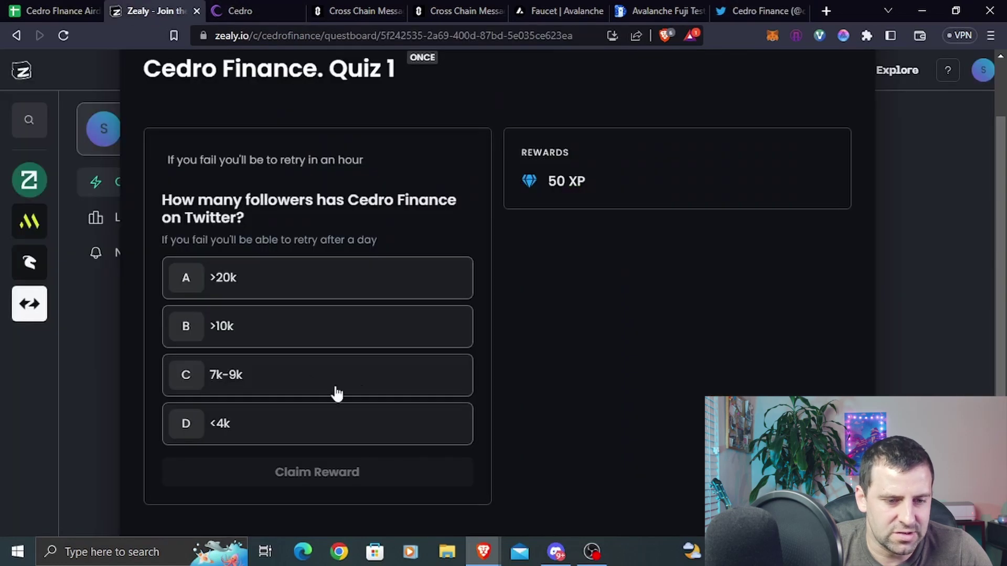
left_click(283, 278)
left_click(326, 474)
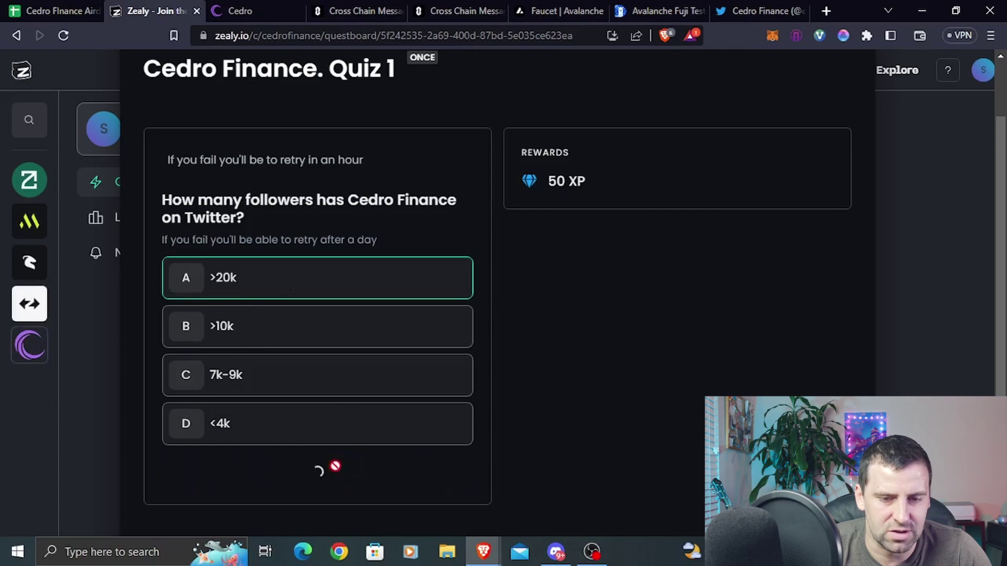